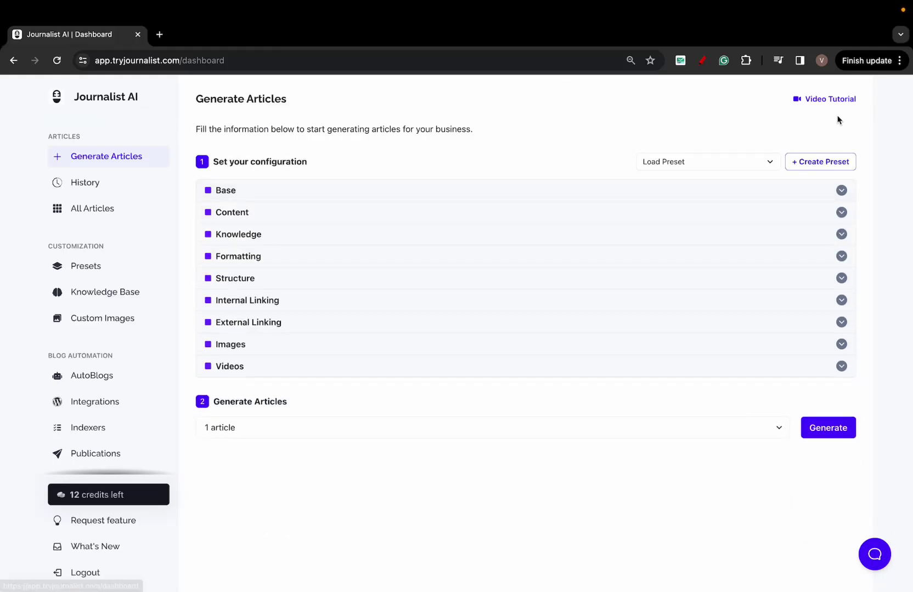
Step: Sketch 'SEO', loops, a big X and an arrow over the page, then clear the annotations
{"action": "left_click", "coordinate": [702, 61]}
{"action": "mouse_move", "coordinate": [444, 411]}
{"action": "left_mouse_down"}
{"action": "mouse_move", "coordinate": [380, 475]}
{"action": "mouse_move", "coordinate": [495, 483]}
{"action": "mouse_move", "coordinate": [451, 418]}
{"action": "mouse_move", "coordinate": [479, 414]}
{"action": "left_mouse_up"}
{"action": "mouse_move", "coordinate": [520, 415]}
{"action": "left_mouse_down"}
{"action": "mouse_move", "coordinate": [503, 445]}
{"action": "mouse_move", "coordinate": [521, 399]}
{"action": "left_mouse_up"}
{"action": "left_click_drag", "start_coordinate": [402, 387], "coordinate": [371, 237]}
{"action": "left_click_drag", "start_coordinate": [354, 179], "coordinate": [344, 206]}
{"action": "left_click_drag", "start_coordinate": [485, 368], "coordinate": [485, 216]}
{"action": "mouse_move", "coordinate": [488, 179]}
{"action": "left_mouse_down"}
{"action": "mouse_move", "coordinate": [493, 144]}
{"action": "mouse_move", "coordinate": [492, 170]}
{"action": "left_mouse_up"}
{"action": "mouse_move", "coordinate": [536, 358]}
{"action": "left_mouse_down"}
{"action": "mouse_move", "coordinate": [621, 197]}
{"action": "mouse_move", "coordinate": [652, 169]}
{"action": "mouse_move", "coordinate": [629, 209]}
{"action": "left_mouse_up"}
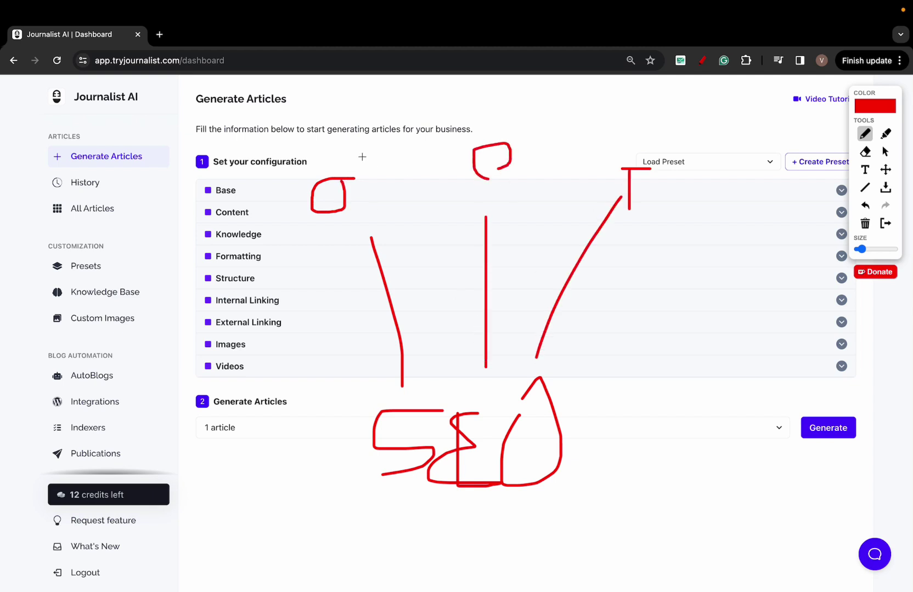
{"action": "mouse_move", "coordinate": [362, 157]}
{"action": "left_mouse_down"}
{"action": "mouse_move", "coordinate": [289, 264]}
{"action": "mouse_move", "coordinate": [362, 146]}
{"action": "mouse_move", "coordinate": [345, 139]}
{"action": "left_mouse_up"}
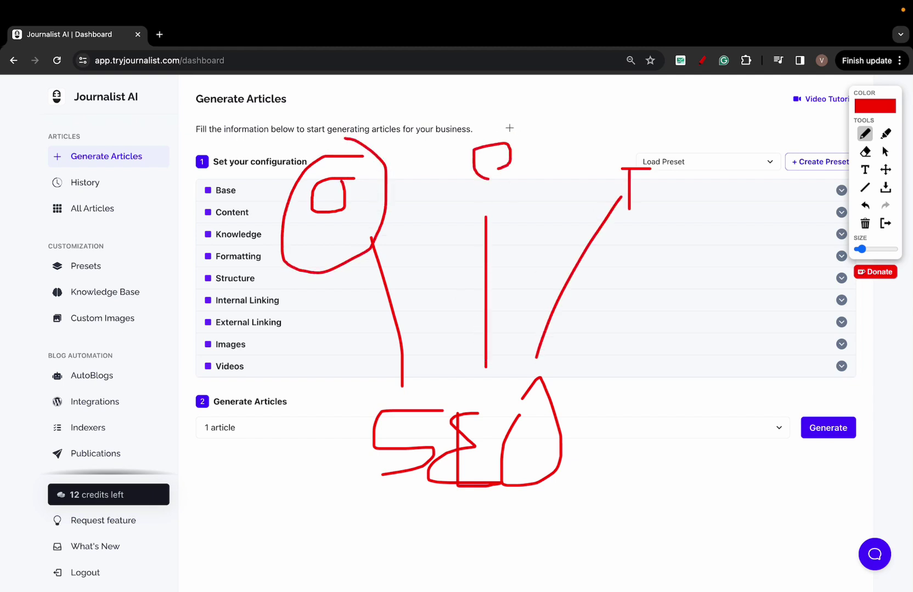
{"action": "mouse_move", "coordinate": [509, 128]}
{"action": "left_mouse_down"}
{"action": "mouse_move", "coordinate": [519, 203]}
{"action": "mouse_move", "coordinate": [528, 195]}
{"action": "left_mouse_up"}
{"action": "left_click_drag", "start_coordinate": [631, 158], "coordinate": [680, 189]}
{"action": "left_click_drag", "start_coordinate": [492, 97], "coordinate": [673, 295]}
{"action": "left_click_drag", "start_coordinate": [472, 246], "coordinate": [685, 75]}
{"action": "left_click_drag", "start_coordinate": [276, 94], "coordinate": [293, 140]}
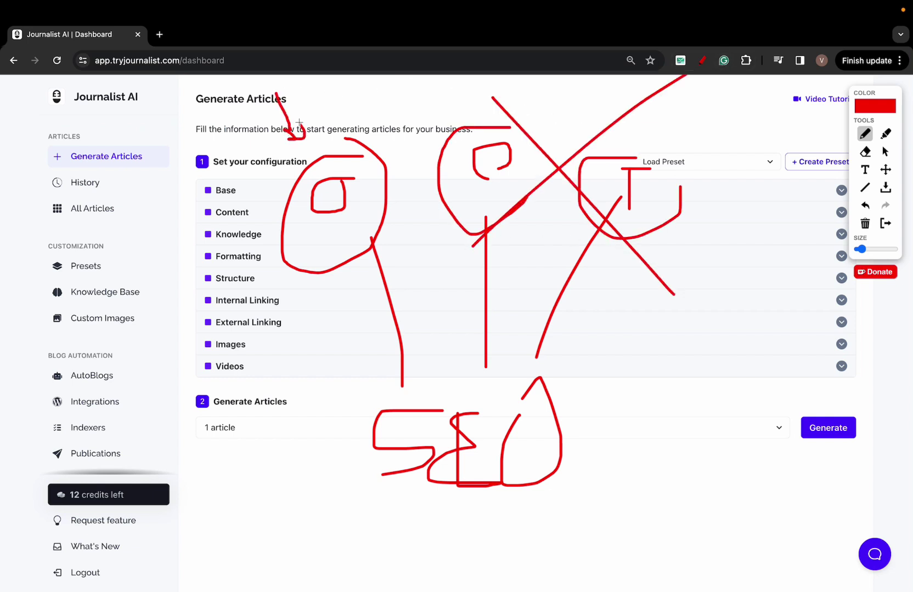
{"action": "left_click", "coordinate": [885, 224]}
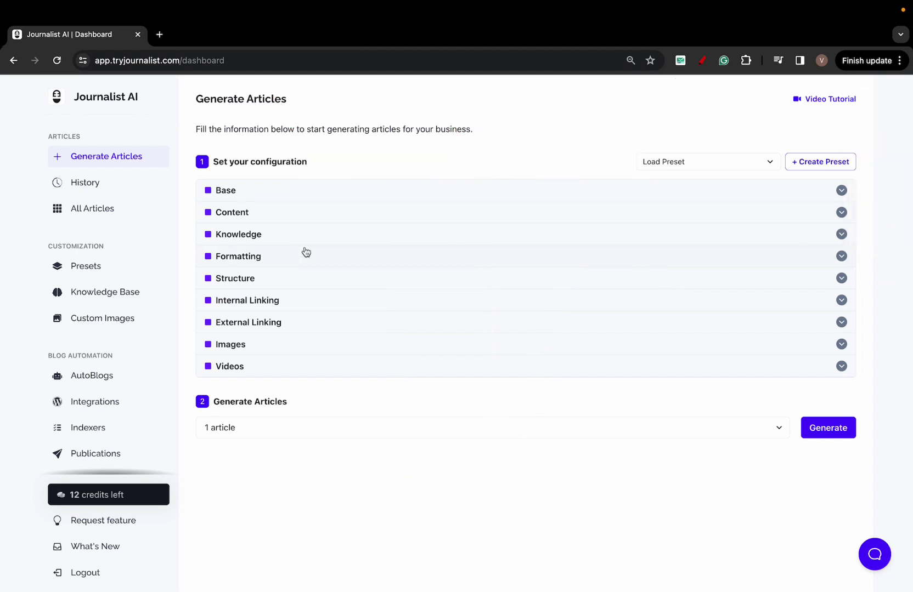
Step: Filter the batch history by 'golden' and preview the latest Golden Retriever Grooming batch
{"action": "left_click", "coordinate": [132, 183]}
{"action": "left_click", "coordinate": [257, 161]}
{"action": "left_click", "coordinate": [271, 189]}
{"action": "left_click", "coordinate": [491, 160]}
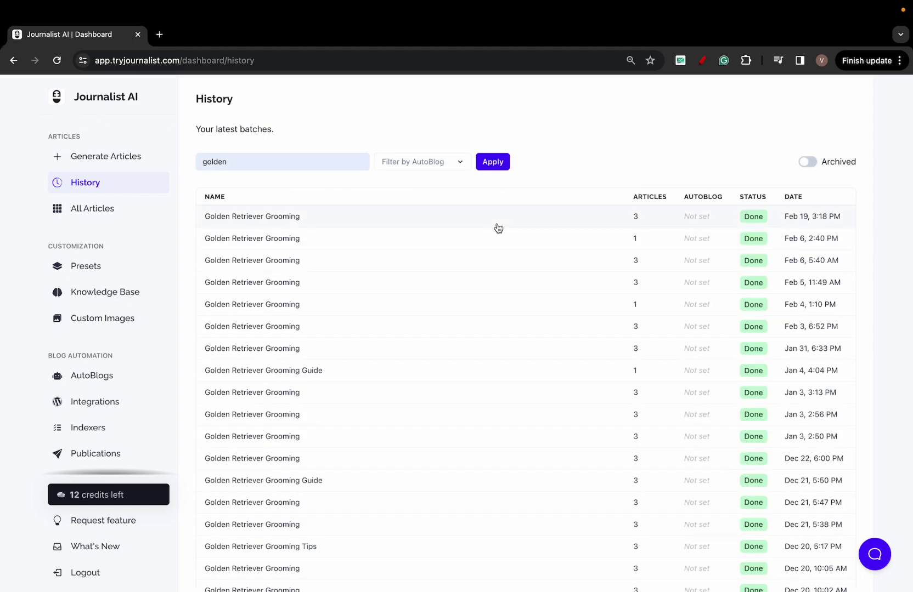
{"action": "left_click", "coordinate": [497, 226]}
{"action": "left_click", "coordinate": [753, 305]}
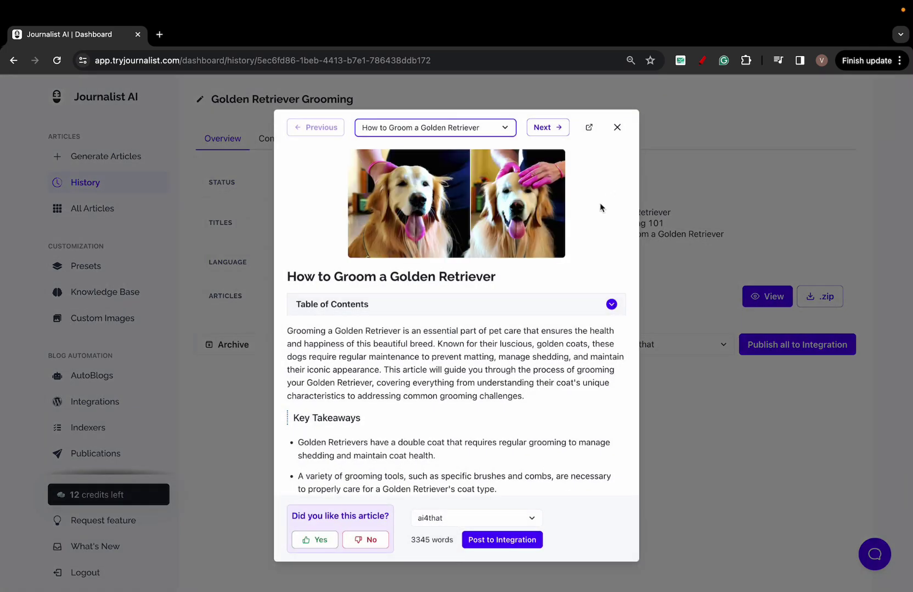
Step: Scroll through the How to Groom a Golden Retriever article, toggling its table of contents
{"action": "scroll", "coordinate": [583, 263], "scroll_direction": "down", "scroll_amount": 2}
{"action": "left_click", "coordinate": [560, 261]}
{"action": "left_click", "coordinate": [560, 261]}
{"action": "scroll", "coordinate": [556, 256], "scroll_direction": "down", "scroll_amount": 3}
{"action": "left_click_drag", "start_coordinate": [288, 159], "coordinate": [606, 351]}
{"action": "scroll", "coordinate": [522, 330], "scroll_direction": "down", "scroll_amount": 10}
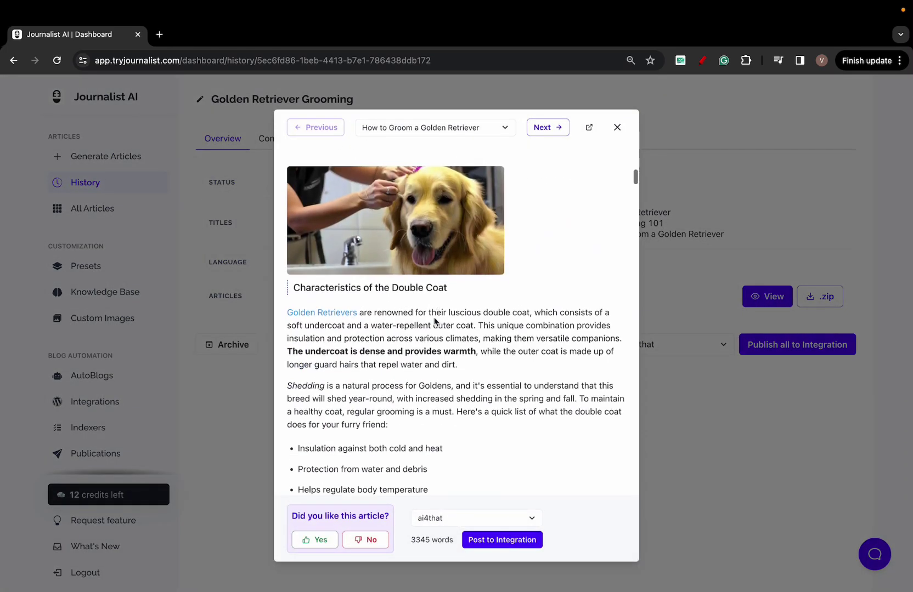
{"action": "scroll", "coordinate": [513, 283], "scroll_direction": "down", "scroll_amount": 15}
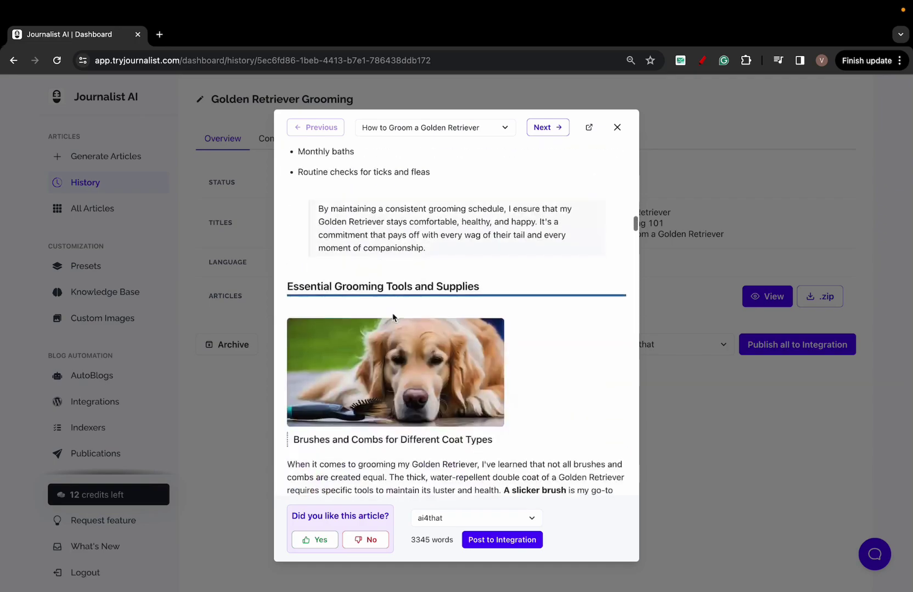
{"action": "scroll", "coordinate": [513, 283], "scroll_direction": "down", "scroll_amount": 15}
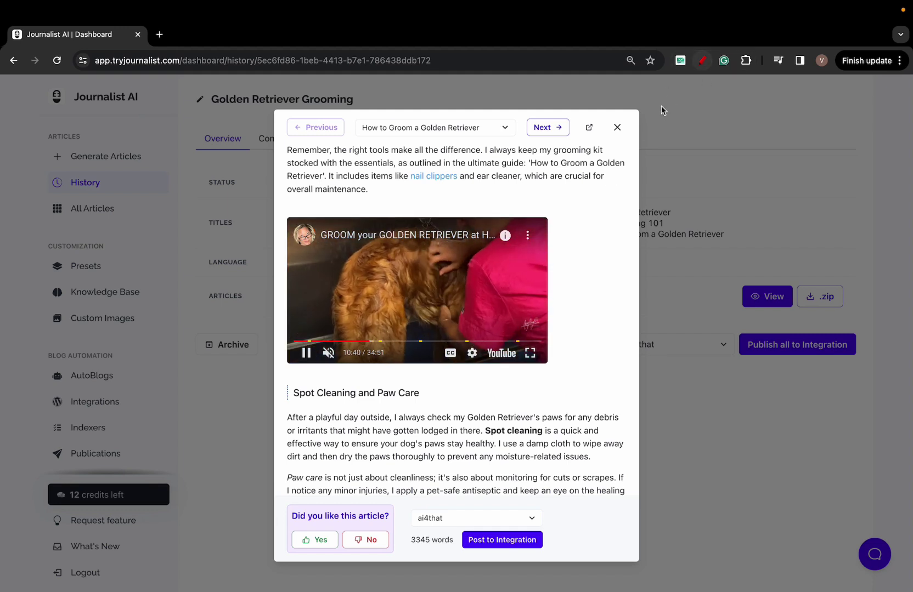
Step: Underline nail clippers and damp cloth, mark the title and video, then clear the annotations
{"action": "left_click", "coordinate": [701, 60]}
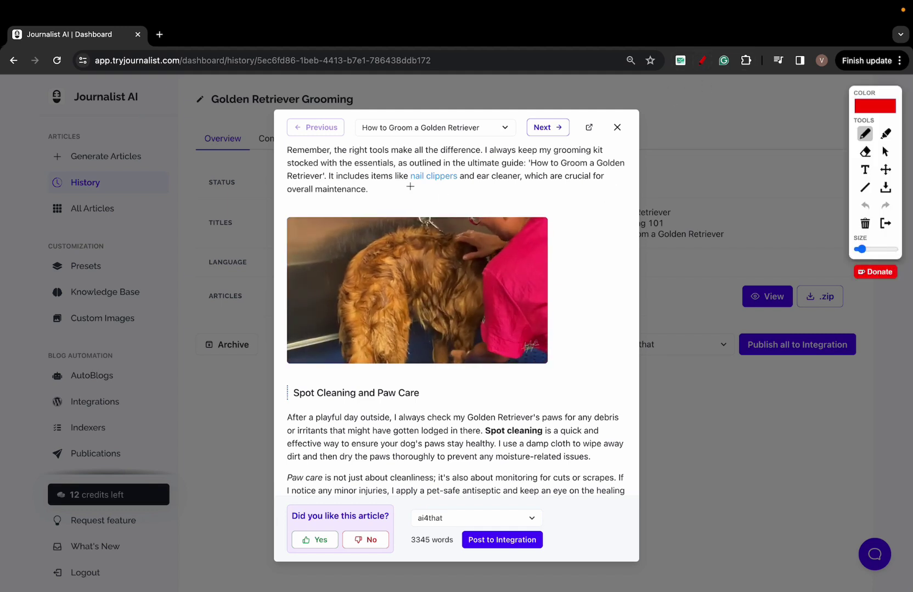
{"action": "mouse_move", "coordinate": [410, 185]}
{"action": "left_mouse_down"}
{"action": "mouse_move", "coordinate": [659, 158]}
{"action": "mouse_move", "coordinate": [685, 138]}
{"action": "mouse_move", "coordinate": [695, 162]}
{"action": "left_mouse_up"}
{"action": "left_click_drag", "start_coordinate": [676, 156], "coordinate": [699, 153]}
{"action": "mouse_move", "coordinate": [316, 431]}
{"action": "left_mouse_down"}
{"action": "mouse_move", "coordinate": [343, 431]}
{"action": "mouse_move", "coordinate": [209, 297]}
{"action": "mouse_move", "coordinate": [181, 324]}
{"action": "mouse_move", "coordinate": [211, 296]}
{"action": "left_mouse_up"}
{"action": "left_click_drag", "start_coordinate": [211, 296], "coordinate": [209, 337]}
{"action": "left_click_drag", "start_coordinate": [543, 444], "coordinate": [581, 445]}
{"action": "mouse_move", "coordinate": [571, 447]}
{"action": "left_mouse_down"}
{"action": "mouse_move", "coordinate": [625, 402]}
{"action": "mouse_move", "coordinate": [692, 386]}
{"action": "left_mouse_up"}
{"action": "mouse_move", "coordinate": [742, 355]}
{"action": "left_mouse_down"}
{"action": "mouse_move", "coordinate": [734, 377]}
{"action": "mouse_move", "coordinate": [761, 373]}
{"action": "left_mouse_up"}
{"action": "mouse_move", "coordinate": [450, 116]}
{"action": "left_mouse_down"}
{"action": "mouse_move", "coordinate": [472, 93]}
{"action": "mouse_move", "coordinate": [475, 110]}
{"action": "left_mouse_up"}
{"action": "left_click_drag", "start_coordinate": [324, 203], "coordinate": [351, 220]}
{"action": "left_click_drag", "start_coordinate": [208, 160], "coordinate": [340, 220]}
{"action": "mouse_move", "coordinate": [154, 143]}
{"action": "left_mouse_down"}
{"action": "mouse_move", "coordinate": [159, 178]}
{"action": "mouse_move", "coordinate": [168, 159]}
{"action": "mouse_move", "coordinate": [160, 179]}
{"action": "left_mouse_up"}
{"action": "left_click", "coordinate": [586, 373]}
{"action": "mouse_move", "coordinate": [598, 374]}
{"action": "left_mouse_down"}
{"action": "mouse_move", "coordinate": [782, 283]}
{"action": "mouse_move", "coordinate": [802, 285]}
{"action": "mouse_move", "coordinate": [798, 305]}
{"action": "left_mouse_up"}
{"action": "left_click", "coordinate": [886, 224]}
Step: Step through 10 Steps to Properly Groom and Grooming 101, then back to the first article
{"action": "scroll", "coordinate": [477, 259], "scroll_direction": "down", "scroll_amount": 15}
{"action": "scroll", "coordinate": [505, 237], "scroll_direction": "up", "scroll_amount": 20}
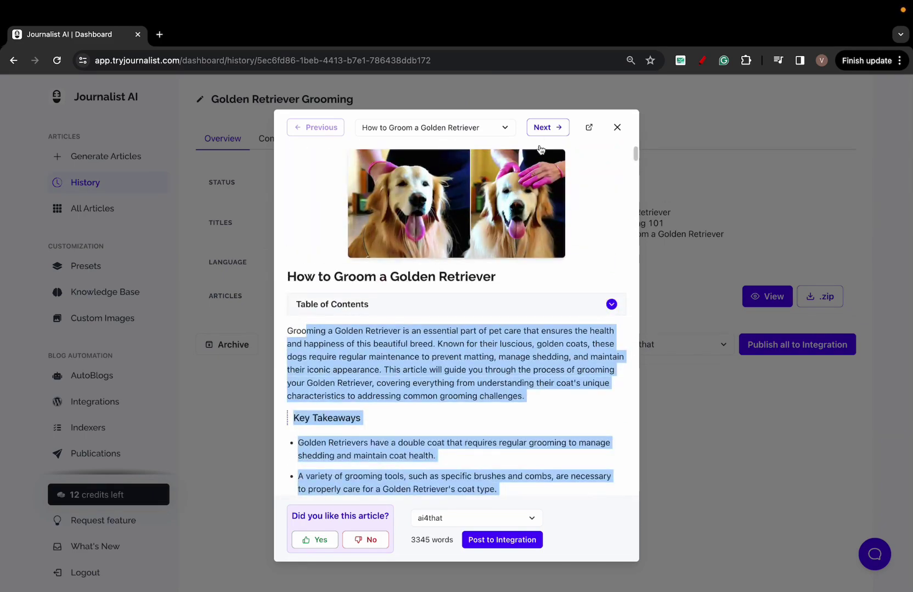
{"action": "left_click", "coordinate": [546, 127]}
{"action": "left_click", "coordinate": [546, 135]}
{"action": "left_click", "coordinate": [320, 132]}
{"action": "left_click", "coordinate": [332, 131]}
Step: Close the article preview and select the batch's 3 / 3 articles count
{"action": "left_click", "coordinate": [617, 126]}
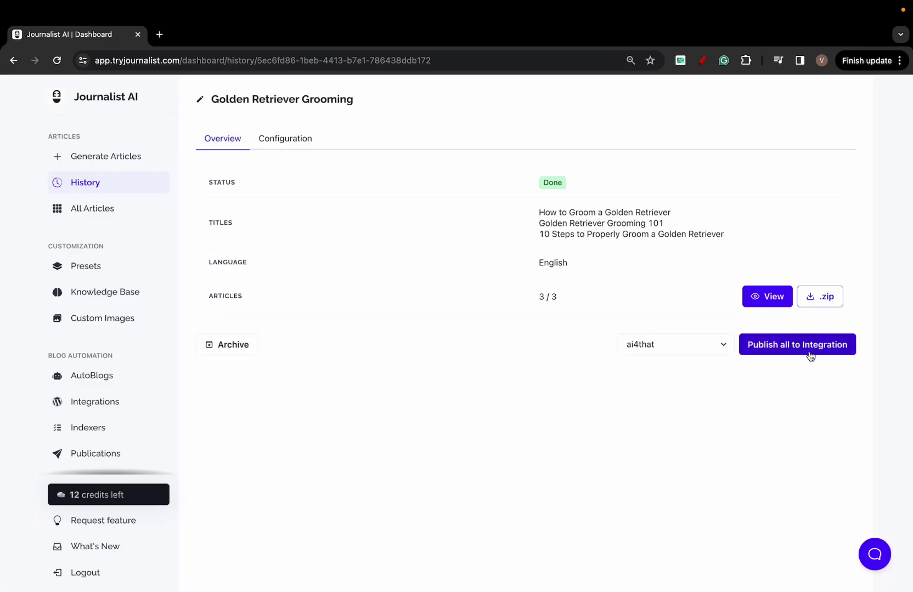
{"action": "triple_click", "coordinate": [566, 301]}
{"action": "scroll", "coordinate": [127, 340], "scroll_direction": "down", "scroll_amount": 1}
Step: Start a new integration, try Ghost, Wix, Webflow, Blogger, Zapier and External API, ending on Shopify
{"action": "left_click", "coordinate": [117, 369]}
{"action": "left_click", "coordinate": [811, 444]}
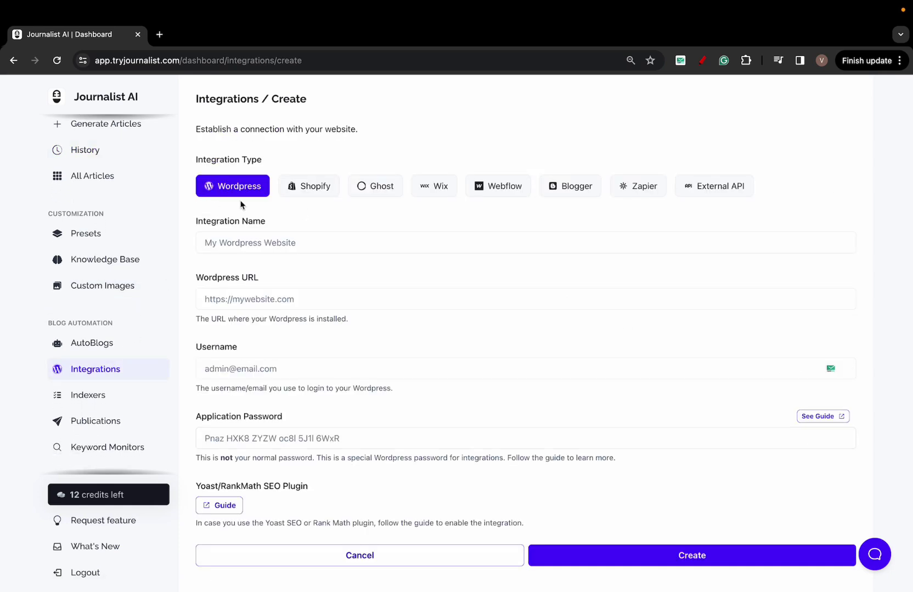
{"action": "left_click", "coordinate": [304, 190]}
{"action": "left_click", "coordinate": [373, 190]}
{"action": "left_click", "coordinate": [434, 190]}
{"action": "left_click", "coordinate": [498, 187]}
{"action": "left_click", "coordinate": [543, 189]}
{"action": "left_click", "coordinate": [639, 189]}
{"action": "left_click", "coordinate": [707, 192]}
{"action": "left_click", "coordinate": [324, 196]}
{"action": "left_click", "coordinate": [702, 62]}
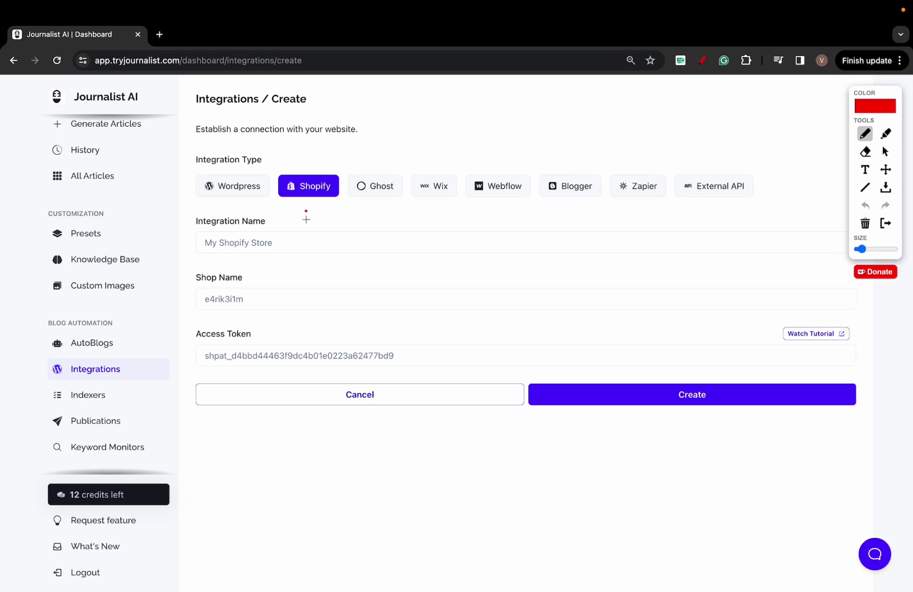
Step: Draw a box around the Shopify fields, write 'DB', and sketch a blog box labelled 'Blog'
{"action": "mouse_move", "coordinate": [306, 290]}
{"action": "left_mouse_down"}
{"action": "mouse_move", "coordinate": [491, 441]}
{"action": "mouse_move", "coordinate": [486, 212]}
{"action": "mouse_move", "coordinate": [306, 224]}
{"action": "mouse_move", "coordinate": [447, 311]}
{"action": "mouse_move", "coordinate": [361, 224]}
{"action": "left_mouse_up"}
{"action": "mouse_move", "coordinate": [329, 399]}
{"action": "left_mouse_down"}
{"action": "mouse_move", "coordinate": [340, 363]}
{"action": "mouse_move", "coordinate": [329, 364]}
{"action": "left_mouse_up"}
{"action": "mouse_move", "coordinate": [387, 364]}
{"action": "left_mouse_down"}
{"action": "mouse_move", "coordinate": [409, 402]}
{"action": "mouse_move", "coordinate": [406, 373]}
{"action": "left_mouse_up"}
{"action": "mouse_move", "coordinate": [579, 203]}
{"action": "left_mouse_down"}
{"action": "mouse_move", "coordinate": [739, 230]}
{"action": "mouse_move", "coordinate": [602, 194]}
{"action": "left_mouse_up"}
{"action": "mouse_move", "coordinate": [644, 140]}
{"action": "left_mouse_down"}
{"action": "mouse_move", "coordinate": [592, 190]}
{"action": "mouse_move", "coordinate": [636, 153]}
{"action": "mouse_move", "coordinate": [645, 182]}
{"action": "left_mouse_up"}
{"action": "mouse_move", "coordinate": [671, 134]}
{"action": "left_mouse_down"}
{"action": "mouse_move", "coordinate": [670, 174]}
{"action": "mouse_move", "coordinate": [700, 187]}
{"action": "left_mouse_up"}
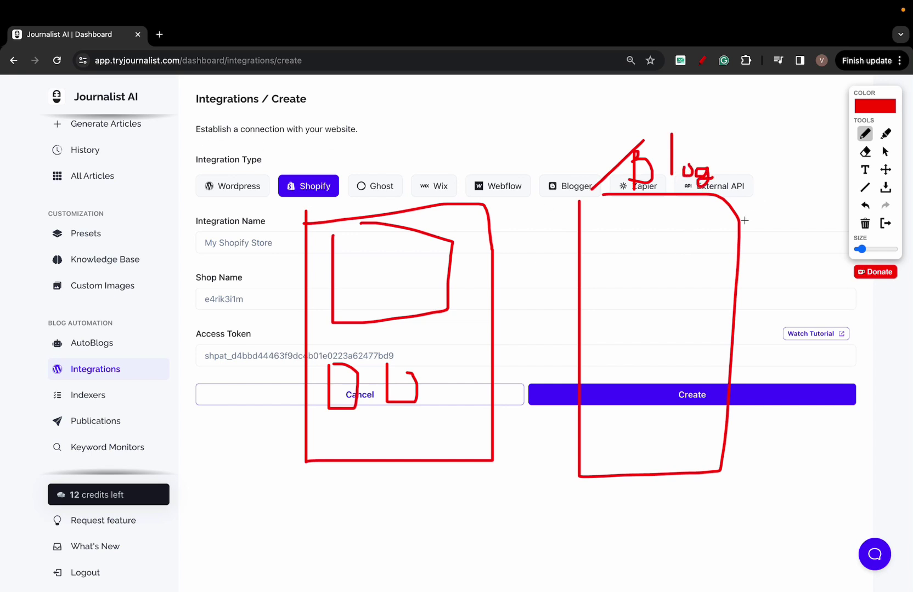
Step: Add connected boxes with lines and brackets on the right, moving the drawing palette aside
{"action": "left_click_drag", "start_coordinate": [760, 204], "coordinate": [788, 186]}
{"action": "mouse_move", "coordinate": [791, 162]}
{"action": "left_mouse_down"}
{"action": "mouse_move", "coordinate": [791, 174]}
{"action": "mouse_move", "coordinate": [820, 174]}
{"action": "left_mouse_up"}
{"action": "left_click_drag", "start_coordinate": [730, 312], "coordinate": [780, 312]}
{"action": "mouse_move", "coordinate": [786, 298]}
{"action": "left_mouse_down"}
{"action": "mouse_move", "coordinate": [844, 304]}
{"action": "mouse_move", "coordinate": [796, 296]}
{"action": "left_mouse_up"}
{"action": "mouse_move", "coordinate": [719, 422]}
{"action": "left_mouse_down"}
{"action": "mouse_move", "coordinate": [762, 490]}
{"action": "mouse_move", "coordinate": [789, 468]}
{"action": "mouse_move", "coordinate": [766, 478]}
{"action": "left_mouse_up"}
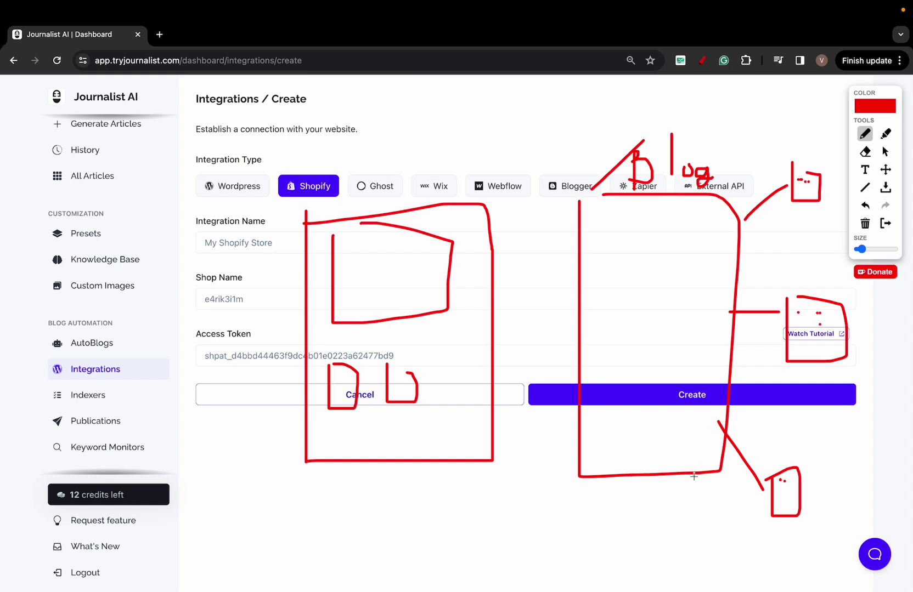
{"action": "mouse_move", "coordinate": [693, 477]}
{"action": "left_mouse_down"}
{"action": "mouse_move", "coordinate": [724, 591]}
{"action": "mouse_move", "coordinate": [743, 564]}
{"action": "left_mouse_up"}
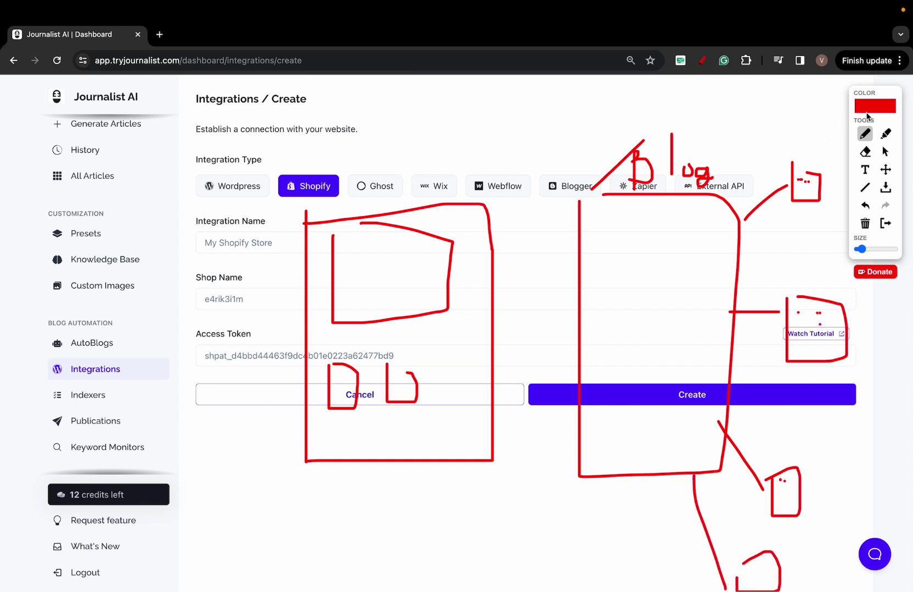
{"action": "left_click_drag", "start_coordinate": [874, 96], "coordinate": [83, 415]}
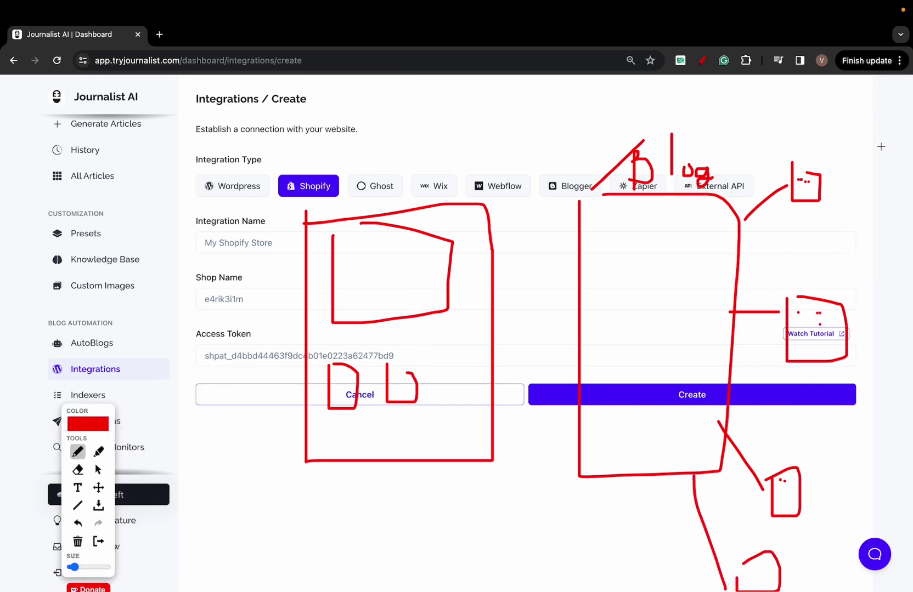
{"action": "left_click_drag", "start_coordinate": [824, 151], "coordinate": [838, 220]}
{"action": "left_click_drag", "start_coordinate": [848, 280], "coordinate": [870, 395]}
{"action": "left_click_drag", "start_coordinate": [810, 447], "coordinate": [811, 523]}
{"action": "left_click_drag", "start_coordinate": [799, 559], "coordinate": [799, 590]}
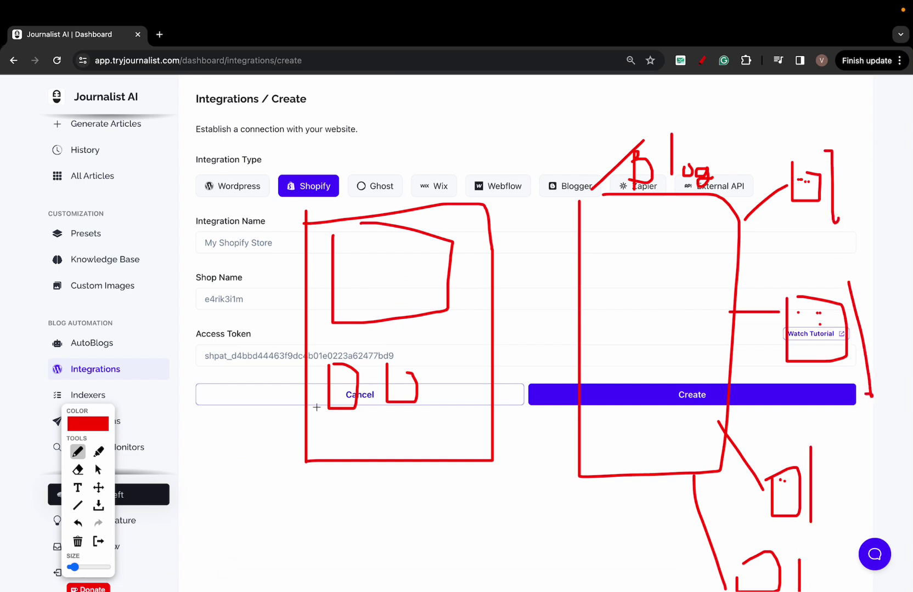
{"action": "left_click", "coordinate": [91, 426]}
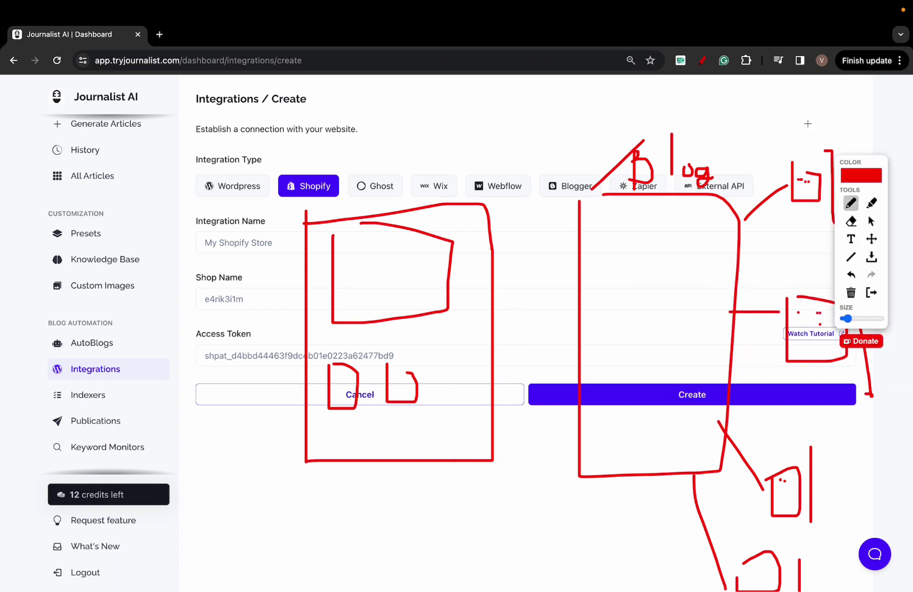
Step: Clear annotations and start a new AutoBlog with 5 articles generated every day
{"action": "left_click", "coordinate": [874, 297]}
{"action": "left_click", "coordinate": [82, 344]}
{"action": "left_click", "coordinate": [843, 359]}
{"action": "left_click", "coordinate": [323, 299]}
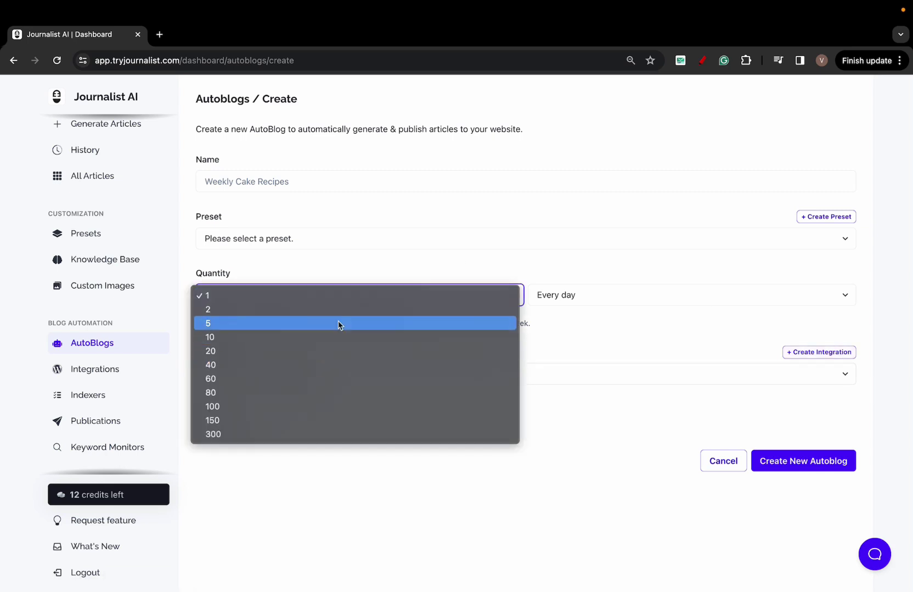
{"action": "left_click", "coordinate": [301, 328]}
{"action": "left_click", "coordinate": [554, 295]}
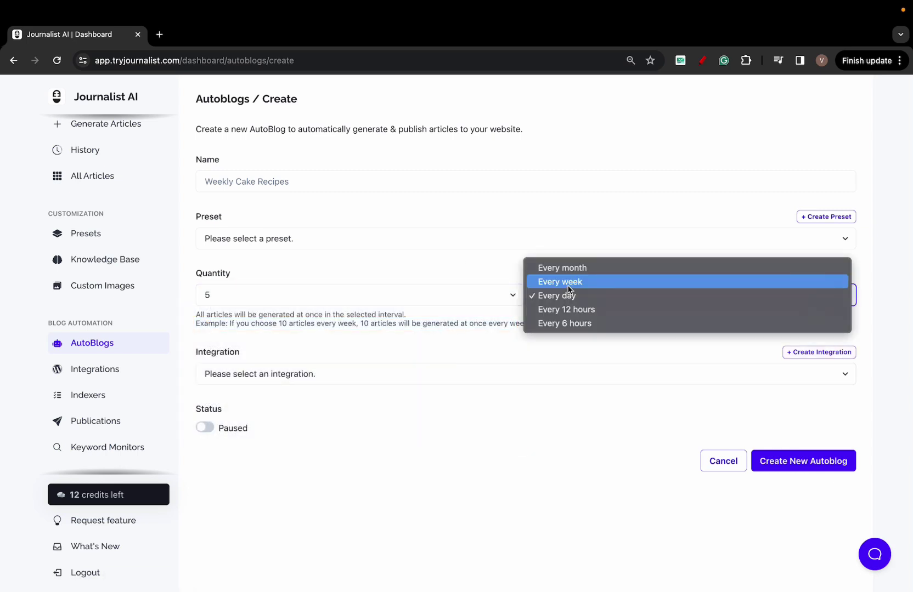
{"action": "left_click", "coordinate": [554, 295]}
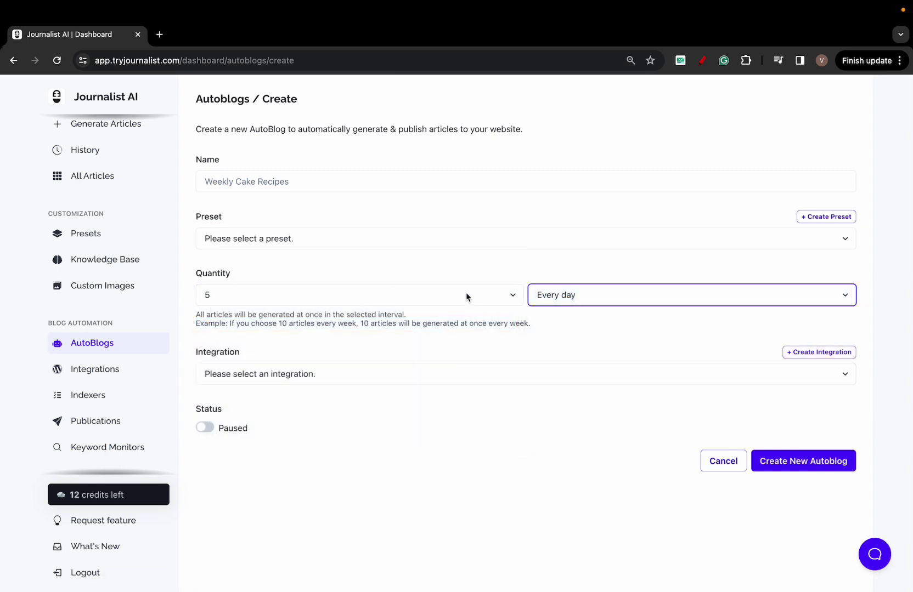
{"action": "left_click", "coordinate": [702, 60]}
Step: Sketch curves, a plus sign and the letters I and K over the Preset and Name fields
{"action": "mouse_move", "coordinate": [80, 107]}
{"action": "left_mouse_down"}
{"action": "mouse_move", "coordinate": [149, 106]}
{"action": "mouse_move", "coordinate": [384, 274]}
{"action": "mouse_move", "coordinate": [488, 258]}
{"action": "left_mouse_up"}
{"action": "mouse_move", "coordinate": [496, 210]}
{"action": "left_mouse_down"}
{"action": "mouse_move", "coordinate": [627, 378]}
{"action": "mouse_move", "coordinate": [512, 198]}
{"action": "left_mouse_up"}
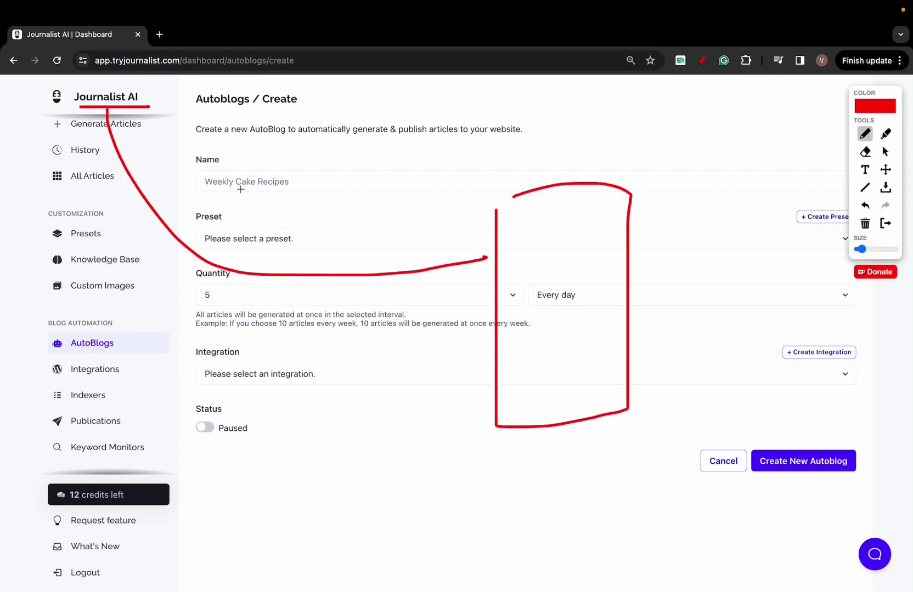
{"action": "left_click_drag", "start_coordinate": [239, 189], "coordinate": [233, 223]}
{"action": "mouse_move", "coordinate": [293, 193]}
{"action": "left_mouse_down"}
{"action": "mouse_move", "coordinate": [292, 274]}
{"action": "mouse_move", "coordinate": [336, 213]}
{"action": "left_mouse_up"}
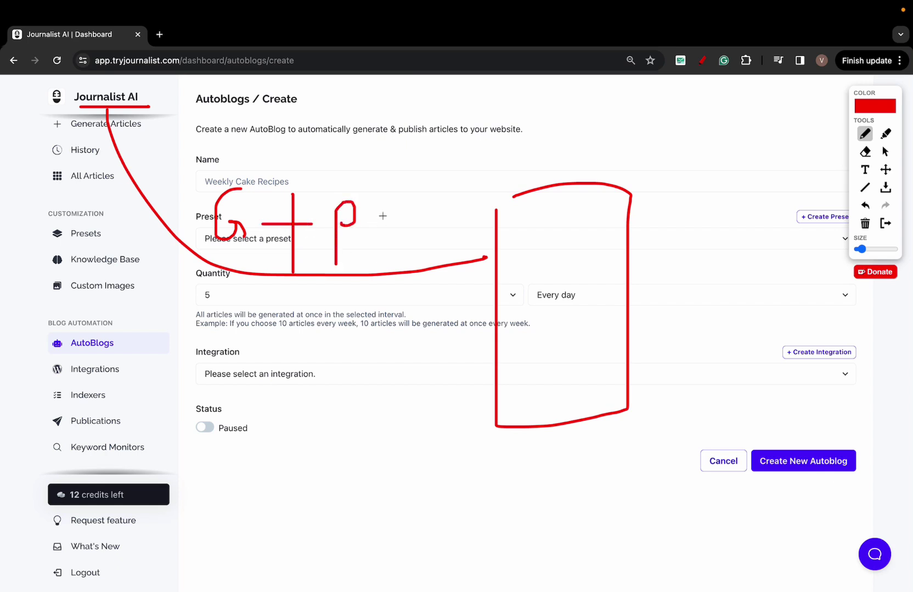
{"action": "left_click_drag", "start_coordinate": [391, 228], "coordinate": [354, 229]}
{"action": "left_click_drag", "start_coordinate": [400, 209], "coordinate": [461, 209]}
{"action": "left_click_drag", "start_coordinate": [437, 210], "coordinate": [434, 253]}
{"action": "left_click_drag", "start_coordinate": [423, 253], "coordinate": [445, 256]}
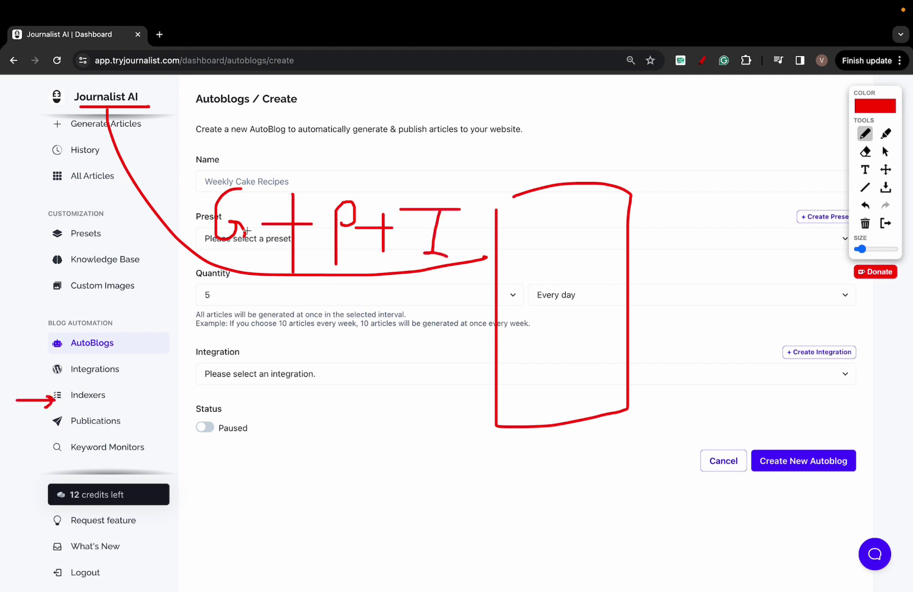
{"action": "mouse_move", "coordinate": [172, 153]}
{"action": "left_mouse_down"}
{"action": "mouse_move", "coordinate": [162, 189]}
{"action": "mouse_move", "coordinate": [180, 189]}
{"action": "left_mouse_up"}
{"action": "mouse_move", "coordinate": [234, 176]}
{"action": "left_mouse_down"}
{"action": "mouse_move", "coordinate": [211, 141]}
{"action": "mouse_move", "coordinate": [193, 149]}
{"action": "left_mouse_up"}
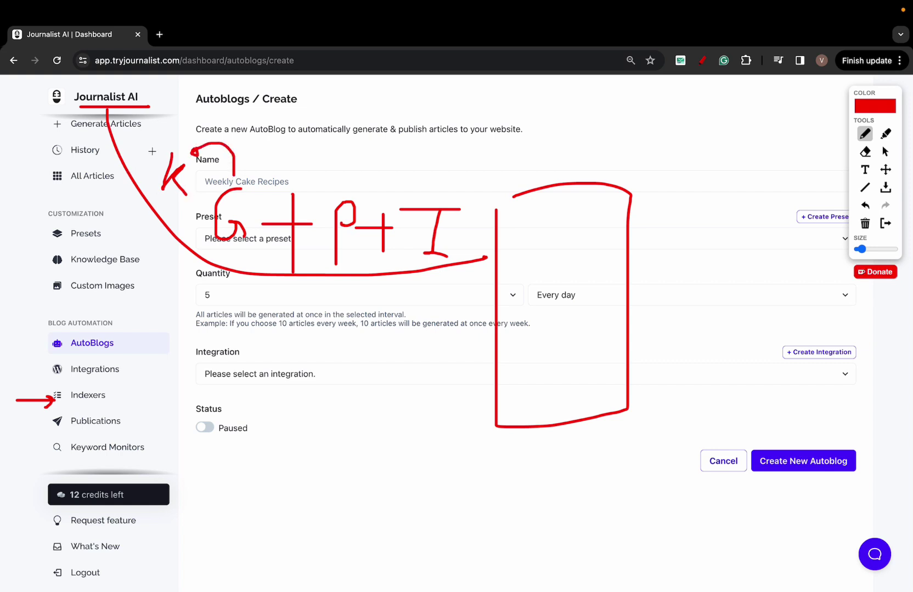
Step: Add small boxes, a 'b' and connecting strokes, then clear annotations and cancel the new AutoBlog
{"action": "mouse_move", "coordinate": [508, 218]}
{"action": "left_mouse_down"}
{"action": "mouse_move", "coordinate": [519, 250]}
{"action": "mouse_move", "coordinate": [523, 219]}
{"action": "mouse_move", "coordinate": [594, 242]}
{"action": "mouse_move", "coordinate": [589, 225]}
{"action": "mouse_move", "coordinate": [574, 278]}
{"action": "left_mouse_up"}
{"action": "mouse_move", "coordinate": [596, 222]}
{"action": "left_mouse_down"}
{"action": "mouse_move", "coordinate": [719, 229]}
{"action": "mouse_move", "coordinate": [750, 245]}
{"action": "mouse_move", "coordinate": [777, 245]}
{"action": "mouse_move", "coordinate": [755, 261]}
{"action": "mouse_move", "coordinate": [714, 344]}
{"action": "mouse_move", "coordinate": [701, 402]}
{"action": "mouse_move", "coordinate": [725, 399]}
{"action": "left_mouse_up"}
{"action": "left_click_drag", "start_coordinate": [774, 300], "coordinate": [774, 406]}
{"action": "mouse_move", "coordinate": [765, 415]}
{"action": "left_mouse_down"}
{"action": "mouse_move", "coordinate": [784, 417]}
{"action": "mouse_move", "coordinate": [772, 450]}
{"action": "left_mouse_up"}
{"action": "left_click_drag", "start_coordinate": [784, 353], "coordinate": [828, 420]}
{"action": "mouse_move", "coordinate": [840, 492]}
{"action": "left_mouse_down"}
{"action": "mouse_move", "coordinate": [846, 455]}
{"action": "mouse_move", "coordinate": [379, 485]}
{"action": "mouse_move", "coordinate": [107, 166]}
{"action": "mouse_move", "coordinate": [906, 417]}
{"action": "mouse_move", "coordinate": [43, 160]}
{"action": "mouse_move", "coordinate": [790, 411]}
{"action": "mouse_move", "coordinate": [676, 98]}
{"action": "mouse_move", "coordinate": [796, 353]}
{"action": "left_mouse_up"}
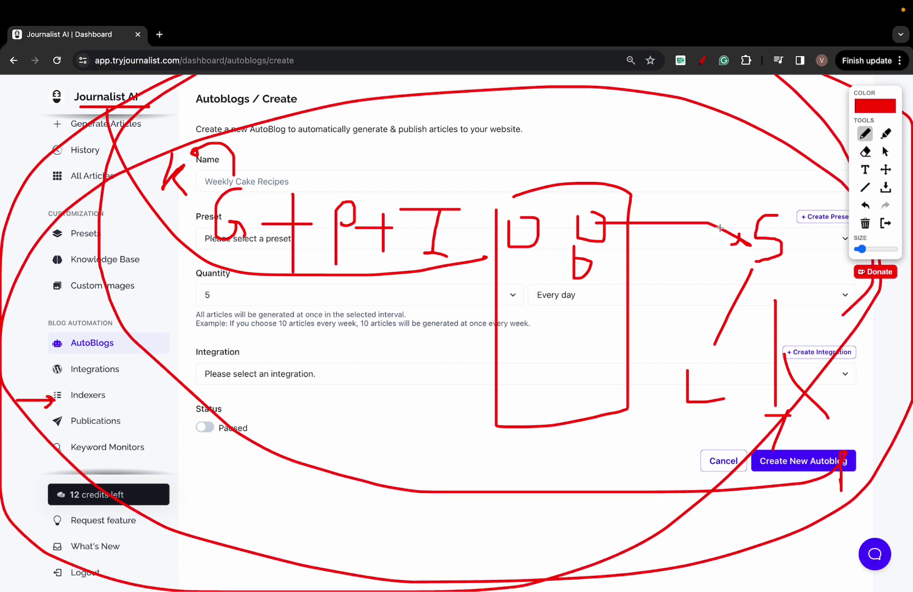
{"action": "left_click", "coordinate": [885, 223]}
{"action": "left_click", "coordinate": [140, 350]}
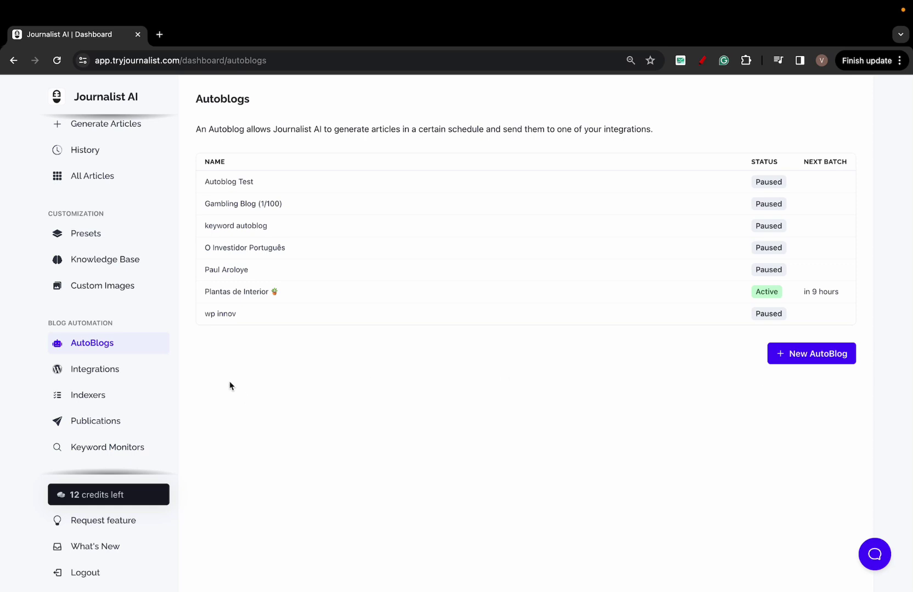
Step: Open the Gardening Site keyword monitor and scroll through its Last Suggestions table
{"action": "scroll", "coordinate": [135, 419], "scroll_direction": "down", "scroll_amount": 2}
{"action": "left_click", "coordinate": [131, 400]}
{"action": "left_click", "coordinate": [466, 270]}
{"action": "scroll", "coordinate": [501, 320], "scroll_direction": "down", "scroll_amount": 1}
{"action": "scroll", "coordinate": [539, 326], "scroll_direction": "down", "scroll_amount": 5}
{"action": "scroll", "coordinate": [562, 306], "scroll_direction": "down", "scroll_amount": 10}
{"action": "left_click_drag", "start_coordinate": [563, 306], "coordinate": [601, 110]}
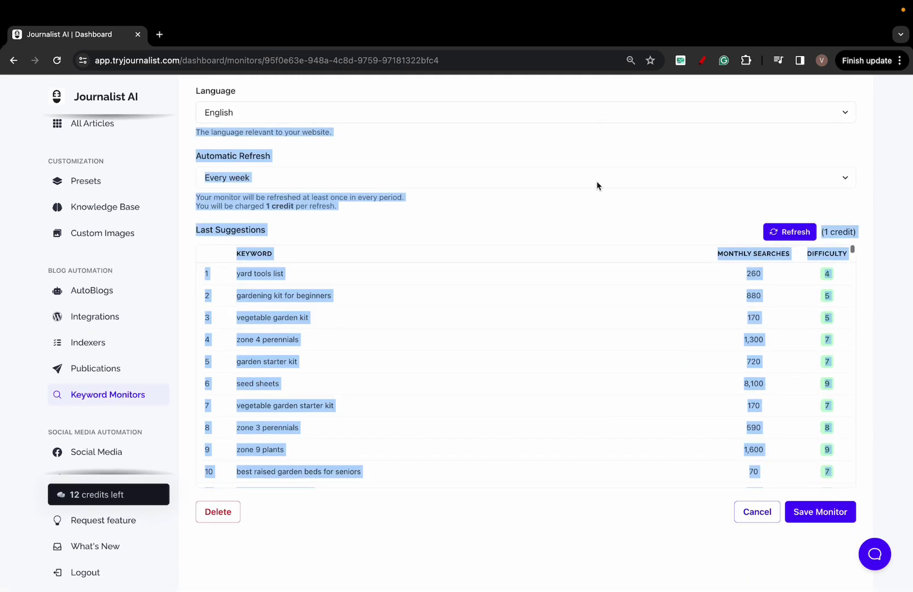
{"action": "left_click", "coordinate": [594, 247]}
{"action": "scroll", "coordinate": [556, 399], "scroll_direction": "down", "scroll_amount": 8}
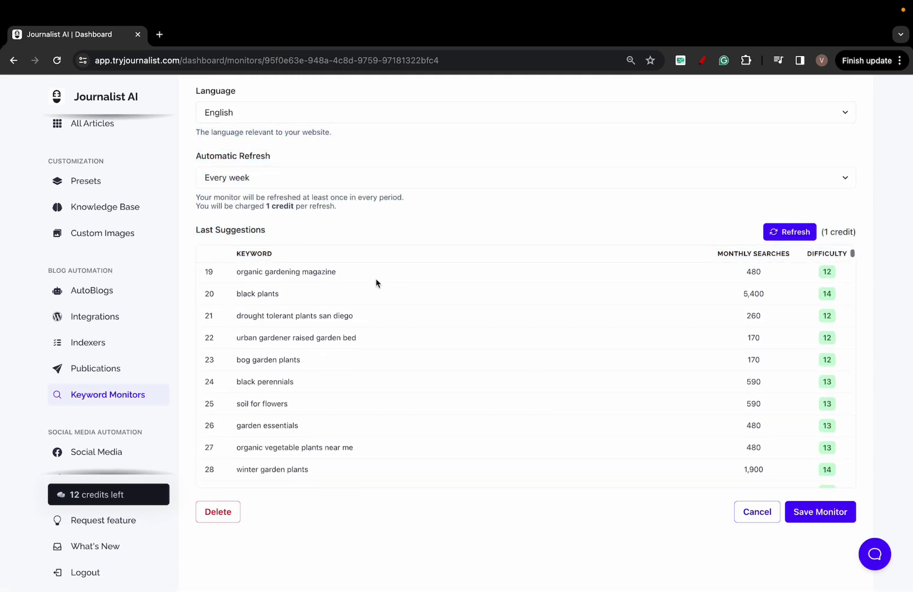
{"action": "scroll", "coordinate": [198, 318], "scroll_direction": "up", "scroll_amount": 5}
{"action": "scroll", "coordinate": [155, 354], "scroll_direction": "up", "scroll_amount": 3}
Step: Open Generate Articles, collapse the Base section, and draw a red line beside the sections
{"action": "left_click", "coordinate": [115, 158]}
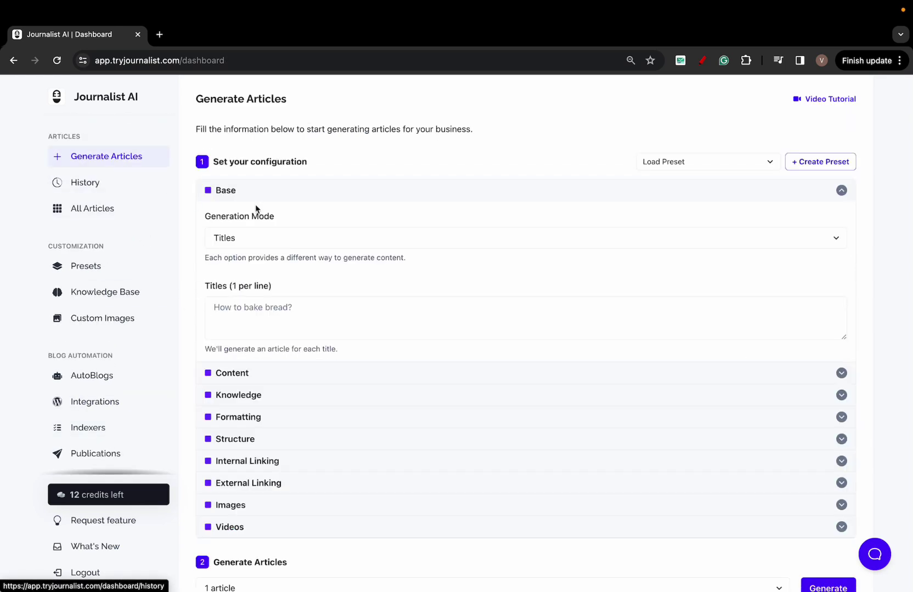
{"action": "left_click", "coordinate": [209, 189]}
{"action": "left_click", "coordinate": [702, 61]}
{"action": "left_click_drag", "start_coordinate": [200, 146], "coordinate": [181, 470]}
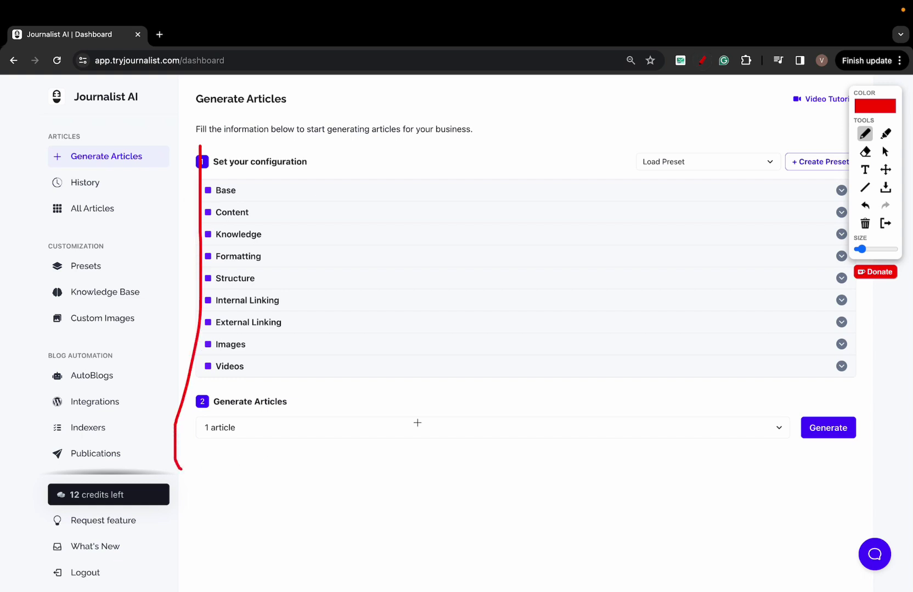
Step: Clear the annotation and set the article quantity to 300
{"action": "left_click", "coordinate": [885, 224]}
{"action": "left_click", "coordinate": [241, 428]}
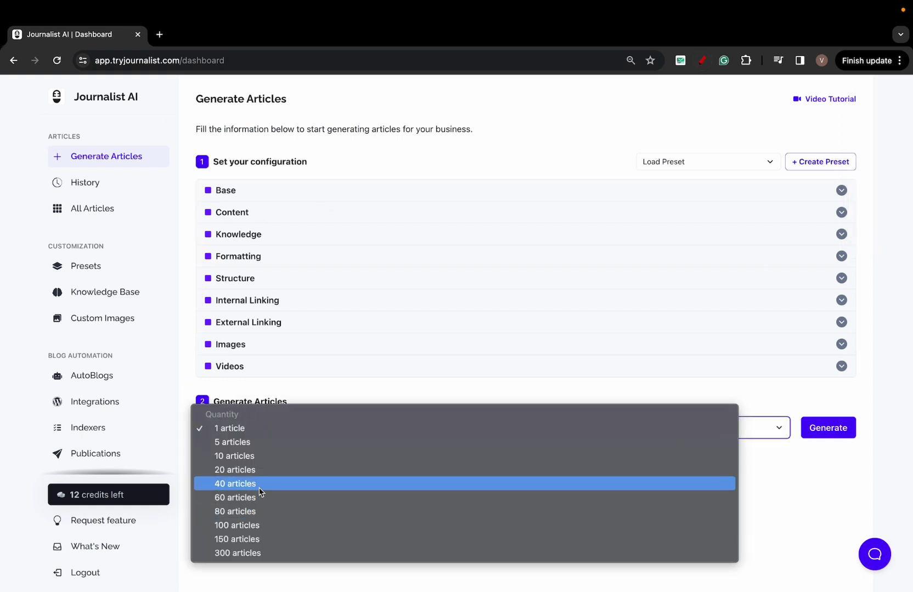
{"action": "left_click", "coordinate": [252, 554]}
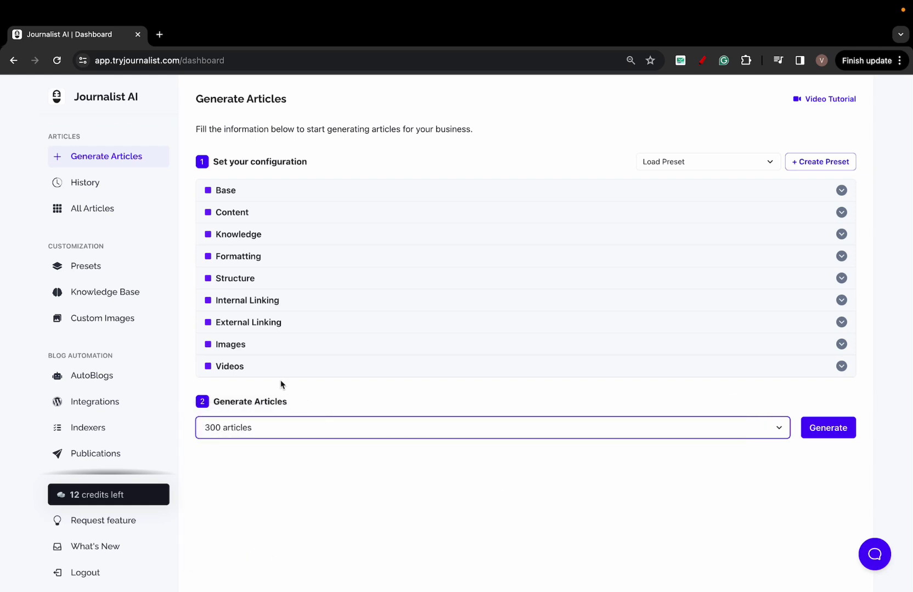
Step: Expand Videos and Images and choose Stable Diffusion (+1 credit) as the image provider
{"action": "left_click", "coordinate": [277, 376]}
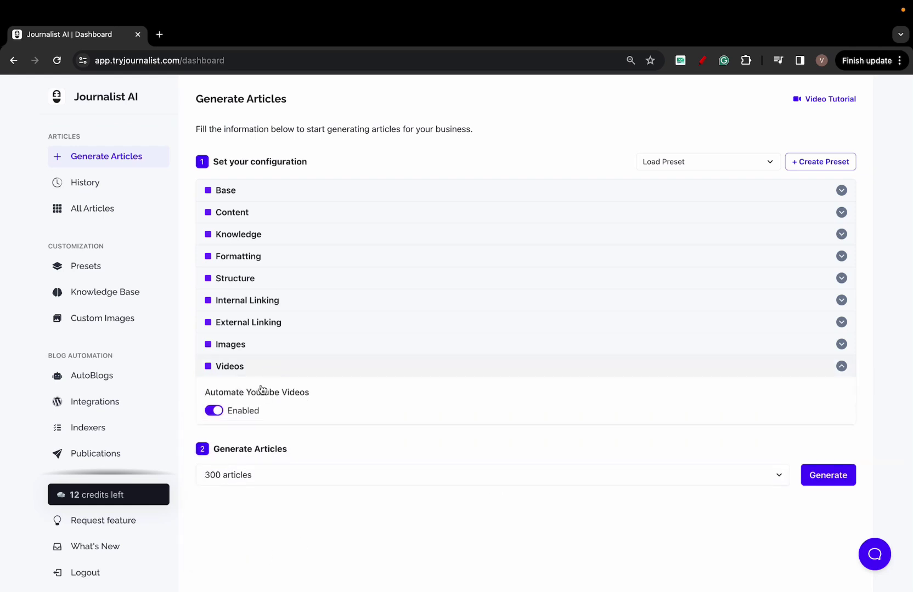
{"action": "left_click", "coordinate": [243, 355]}
{"action": "scroll", "coordinate": [300, 371], "scroll_direction": "down", "scroll_amount": 3}
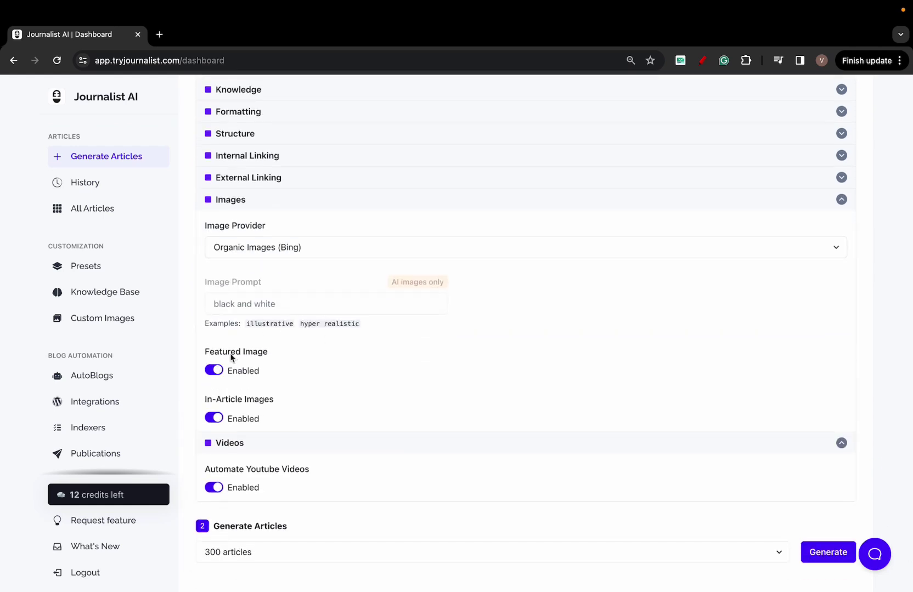
{"action": "left_click", "coordinate": [281, 252]}
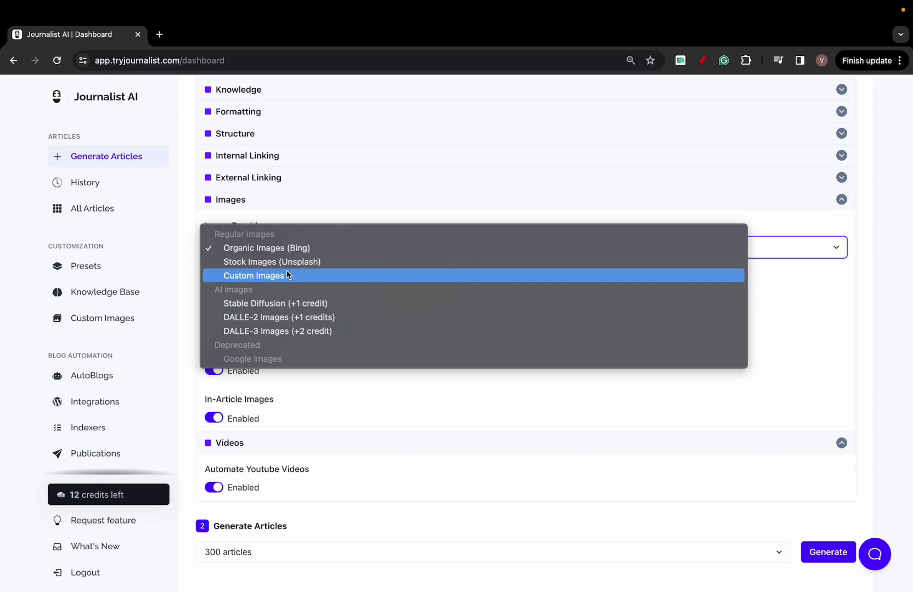
{"action": "left_click", "coordinate": [341, 307]}
{"action": "left_click", "coordinate": [296, 308]}
{"action": "left_click", "coordinate": [451, 328]}
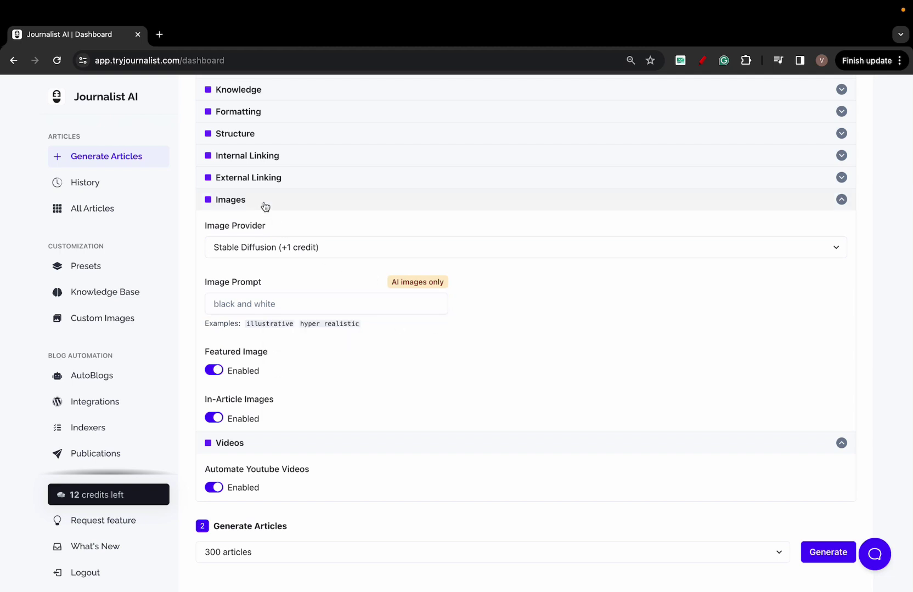
{"action": "left_click", "coordinate": [263, 203]}
Step: Expand External Linking and toggle Automatic External Links off, then back on
{"action": "left_click", "coordinate": [266, 324]}
{"action": "scroll", "coordinate": [266, 325], "scroll_direction": "down", "scroll_amount": 5}
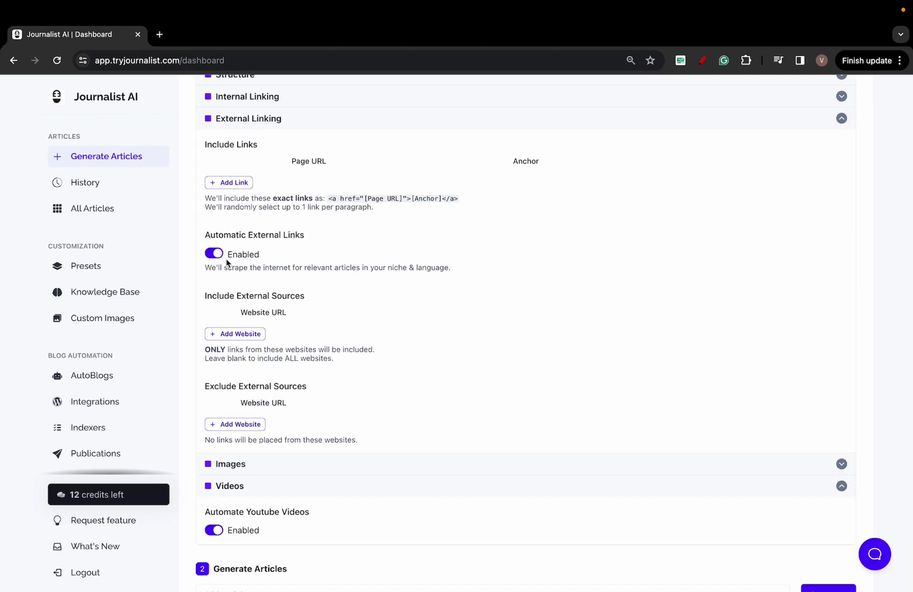
{"action": "left_click", "coordinate": [217, 255]}
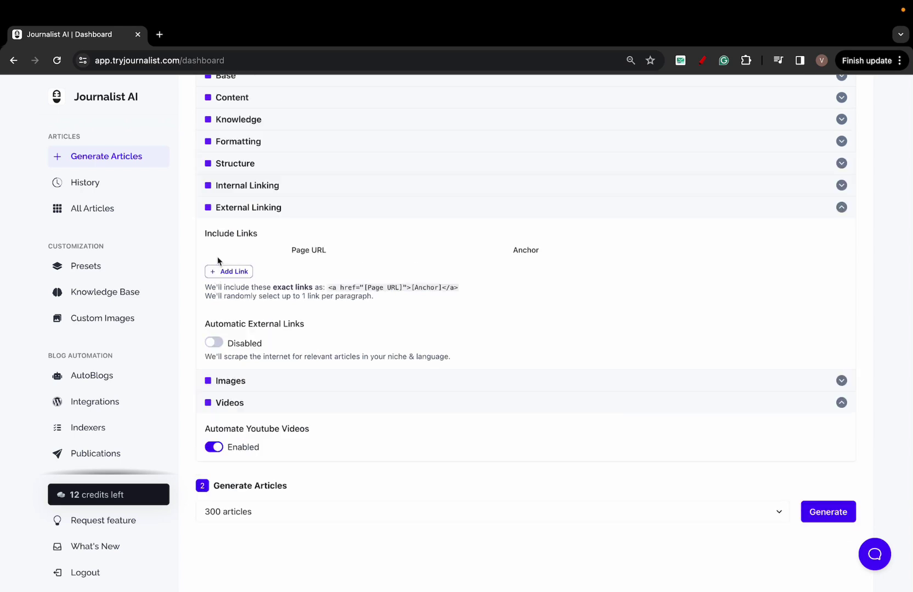
{"action": "left_click", "coordinate": [214, 341]}
Step: Sketch red pen annotations around the External Linking settings and Anchor column, then clear them
{"action": "left_click", "coordinate": [703, 61]}
{"action": "mouse_move", "coordinate": [511, 257]}
{"action": "left_mouse_down"}
{"action": "mouse_move", "coordinate": [511, 508]}
{"action": "mouse_move", "coordinate": [534, 177]}
{"action": "mouse_move", "coordinate": [531, 502]}
{"action": "mouse_move", "coordinate": [527, 490]}
{"action": "left_mouse_up"}
{"action": "left_click_drag", "start_coordinate": [576, 247], "coordinate": [607, 247]}
{"action": "left_click_drag", "start_coordinate": [569, 329], "coordinate": [571, 328]}
{"action": "left_click_drag", "start_coordinate": [568, 441], "coordinate": [597, 441]}
{"action": "left_click_drag", "start_coordinate": [657, 314], "coordinate": [695, 314]}
{"action": "left_click_drag", "start_coordinate": [592, 245], "coordinate": [464, 151]}
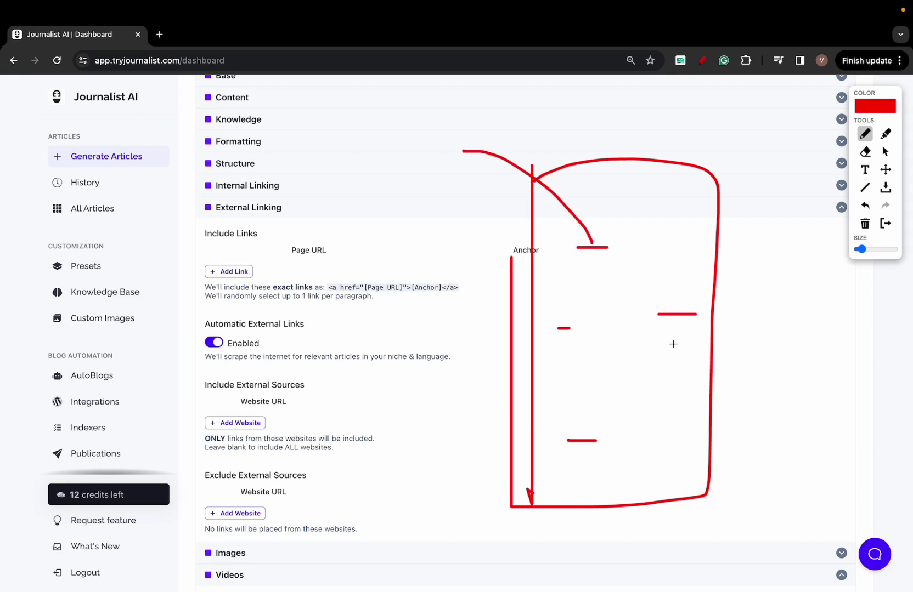
{"action": "left_click_drag", "start_coordinate": [675, 324], "coordinate": [814, 260]}
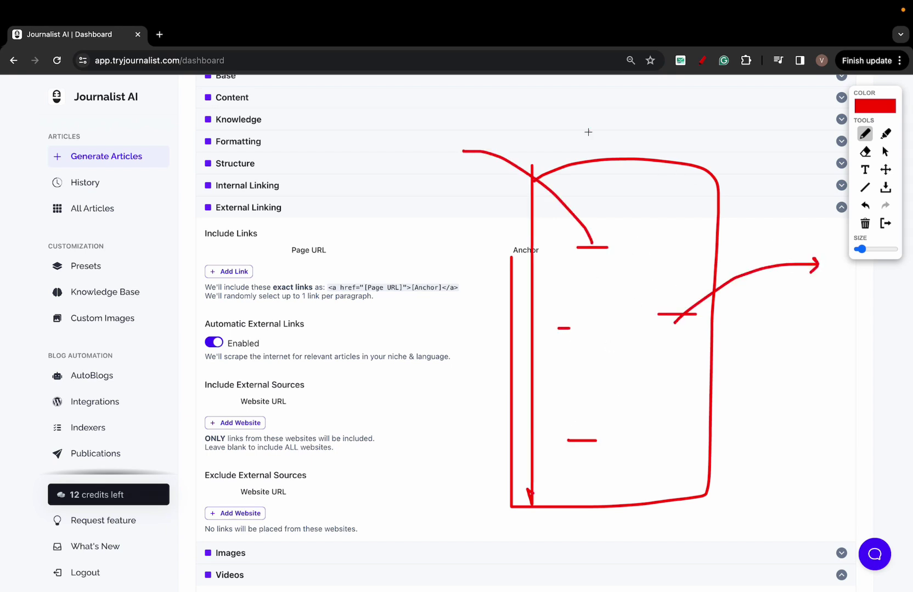
{"action": "mouse_move", "coordinate": [599, 112]}
{"action": "left_mouse_down"}
{"action": "mouse_move", "coordinate": [587, 126]}
{"action": "mouse_move", "coordinate": [594, 143]}
{"action": "left_mouse_up"}
{"action": "mouse_move", "coordinate": [405, 114]}
{"action": "left_mouse_down"}
{"action": "mouse_move", "coordinate": [410, 219]}
{"action": "mouse_move", "coordinate": [463, 148]}
{"action": "mouse_move", "coordinate": [409, 106]}
{"action": "mouse_move", "coordinate": [414, 96]}
{"action": "left_mouse_up"}
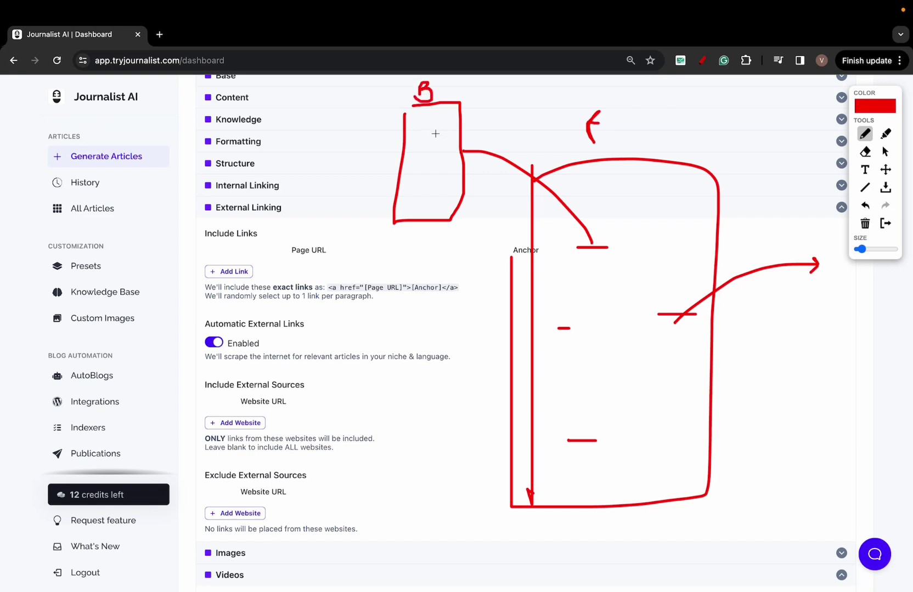
{"action": "mouse_move", "coordinate": [433, 144]}
{"action": "left_mouse_down"}
{"action": "mouse_move", "coordinate": [423, 145]}
{"action": "mouse_move", "coordinate": [436, 147]}
{"action": "left_mouse_up"}
{"action": "left_click_drag", "start_coordinate": [598, 243], "coordinate": [608, 241]}
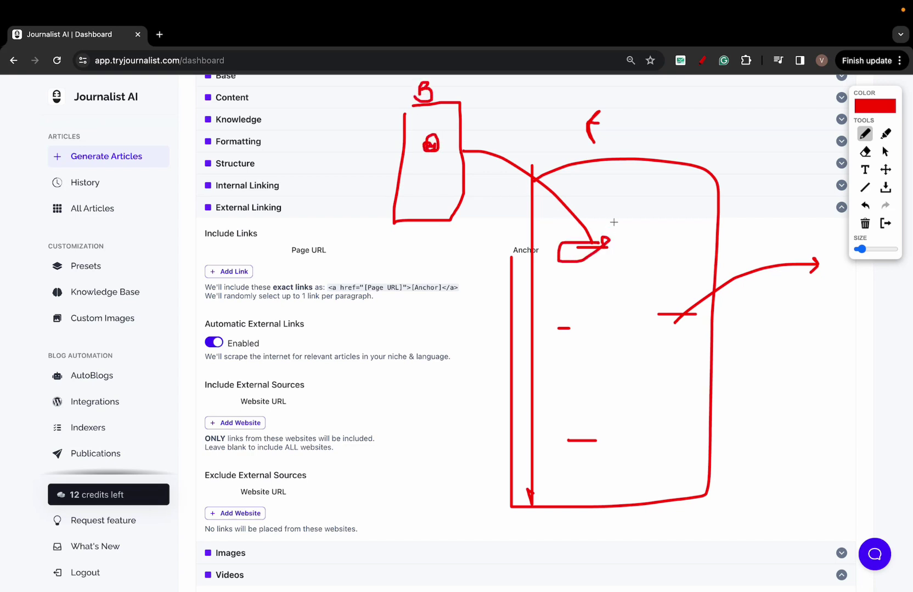
{"action": "mouse_move", "coordinate": [606, 202]}
{"action": "left_mouse_down"}
{"action": "mouse_move", "coordinate": [528, 215]}
{"action": "mouse_move", "coordinate": [635, 294]}
{"action": "mouse_move", "coordinate": [696, 241]}
{"action": "left_mouse_up"}
{"action": "mouse_move", "coordinate": [617, 103]}
{"action": "left_mouse_down"}
{"action": "mouse_move", "coordinate": [829, 461]}
{"action": "mouse_move", "coordinate": [683, 84]}
{"action": "left_mouse_up"}
{"action": "mouse_move", "coordinate": [576, 237]}
{"action": "left_mouse_down"}
{"action": "mouse_move", "coordinate": [478, 167]}
{"action": "mouse_move", "coordinate": [451, 173]}
{"action": "left_mouse_up"}
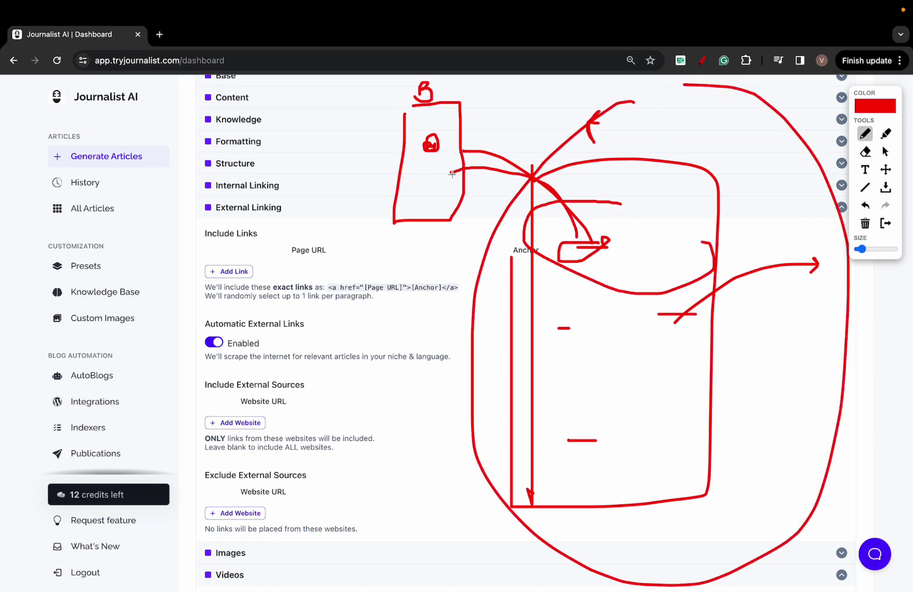
{"action": "left_click", "coordinate": [885, 224]}
{"action": "scroll", "coordinate": [356, 396], "scroll_direction": "down", "scroll_amount": 2}
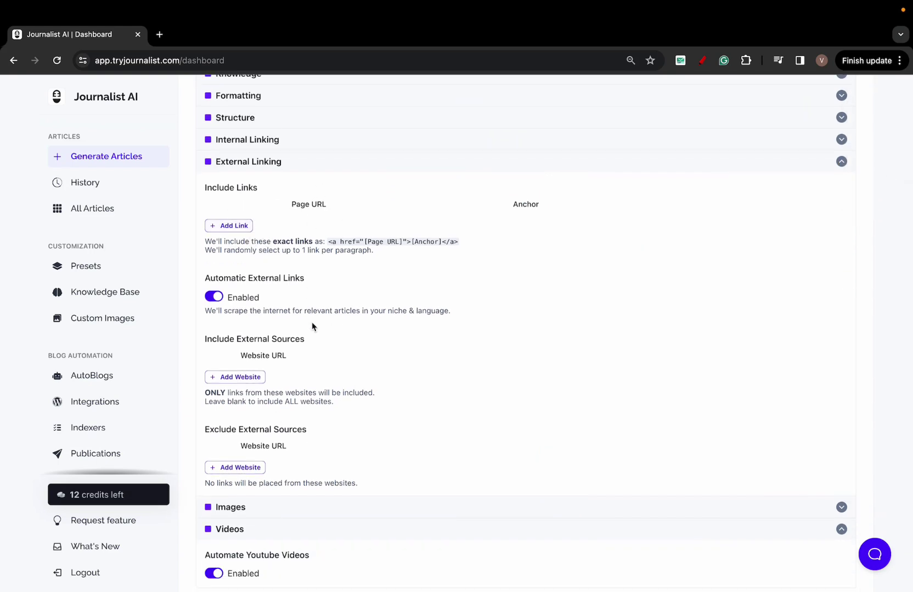
Step: Collapse External Linking and expand the Internal Linking settings
{"action": "left_click", "coordinate": [257, 170]}
{"action": "left_click", "coordinate": [246, 300]}
{"action": "scroll", "coordinate": [247, 299], "scroll_direction": "down", "scroll_amount": 1}
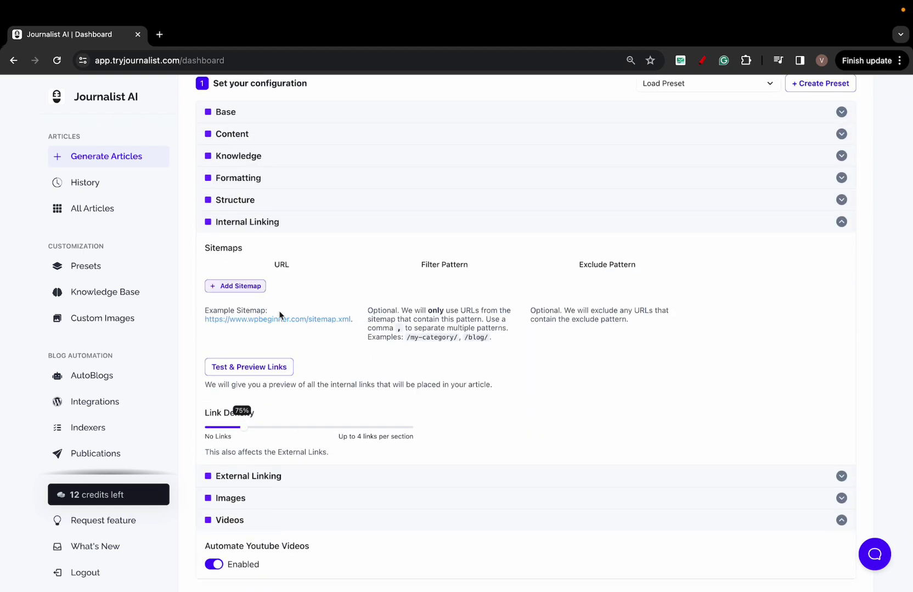
Step: Annotate the sitemap and Filter Pattern settings in red, then clear the marks
{"action": "left_click", "coordinate": [701, 61]}
{"action": "mouse_move", "coordinate": [479, 163]}
{"action": "left_mouse_down"}
{"action": "mouse_move", "coordinate": [706, 457]}
{"action": "mouse_move", "coordinate": [545, 197]}
{"action": "left_mouse_up"}
{"action": "left_click_drag", "start_coordinate": [529, 291], "coordinate": [548, 290]}
{"action": "left_click_drag", "start_coordinate": [565, 373], "coordinate": [645, 373]}
{"action": "mouse_move", "coordinate": [650, 246]}
{"action": "left_mouse_down"}
{"action": "mouse_move", "coordinate": [697, 249]}
{"action": "mouse_move", "coordinate": [747, 219]}
{"action": "left_mouse_up"}
{"action": "left_click_drag", "start_coordinate": [535, 291], "coordinate": [420, 250]}
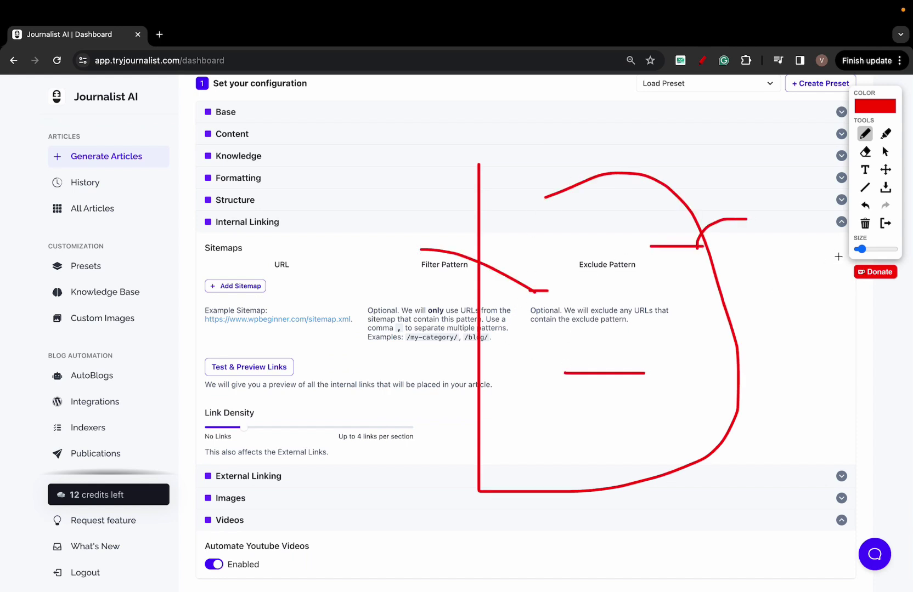
{"action": "left_click", "coordinate": [885, 222]}
Step: Raise the Link Density slider, then swap Internal Linking for the Structure section
{"action": "left_click_drag", "start_coordinate": [244, 427], "coordinate": [269, 434]}
{"action": "left_click", "coordinate": [252, 224]}
{"action": "left_click", "coordinate": [306, 287]}
Step: Annotate the Structure settings in red, underlining the Call-To-Action URL field, then clear the marks
{"action": "scroll", "coordinate": [347, 354], "scroll_direction": "down", "scroll_amount": 1}
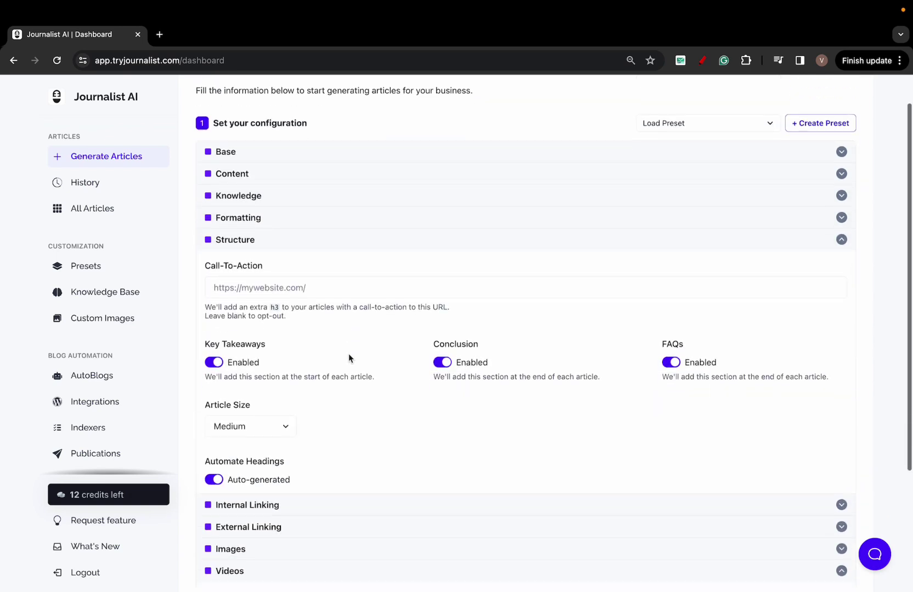
{"action": "left_click", "coordinate": [702, 61]}
{"action": "mouse_move", "coordinate": [409, 147]}
{"action": "left_mouse_down"}
{"action": "mouse_move", "coordinate": [399, 475]}
{"action": "mouse_move", "coordinate": [699, 139]}
{"action": "mouse_move", "coordinate": [408, 133]}
{"action": "left_mouse_up"}
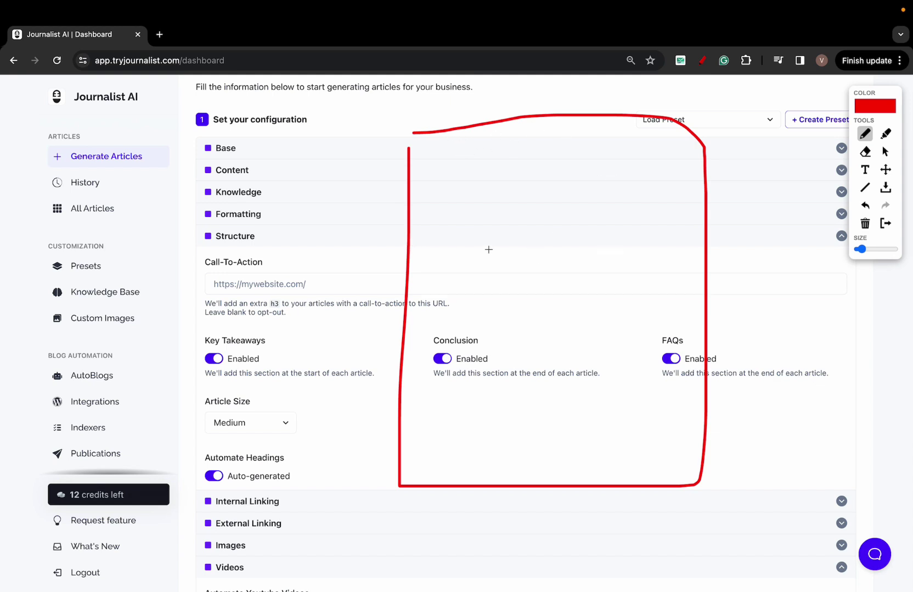
{"action": "mouse_move", "coordinate": [206, 294]}
{"action": "left_mouse_down"}
{"action": "mouse_move", "coordinate": [302, 294]}
{"action": "mouse_move", "coordinate": [261, 256]}
{"action": "mouse_move", "coordinate": [203, 275]}
{"action": "mouse_move", "coordinate": [204, 290]}
{"action": "left_mouse_up"}
{"action": "mouse_move", "coordinate": [414, 386]}
{"action": "left_mouse_down"}
{"action": "mouse_move", "coordinate": [704, 387]}
{"action": "mouse_move", "coordinate": [713, 478]}
{"action": "mouse_move", "coordinate": [481, 493]}
{"action": "mouse_move", "coordinate": [404, 432]}
{"action": "mouse_move", "coordinate": [410, 394]}
{"action": "mouse_move", "coordinate": [577, 404]}
{"action": "left_mouse_up"}
{"action": "mouse_move", "coordinate": [449, 383]}
{"action": "left_mouse_down"}
{"action": "mouse_move", "coordinate": [395, 440]}
{"action": "mouse_move", "coordinate": [731, 470]}
{"action": "mouse_move", "coordinate": [583, 373]}
{"action": "left_mouse_up"}
{"action": "left_click_drag", "start_coordinate": [572, 439], "coordinate": [828, 402]}
{"action": "left_click_drag", "start_coordinate": [212, 291], "coordinate": [273, 289]}
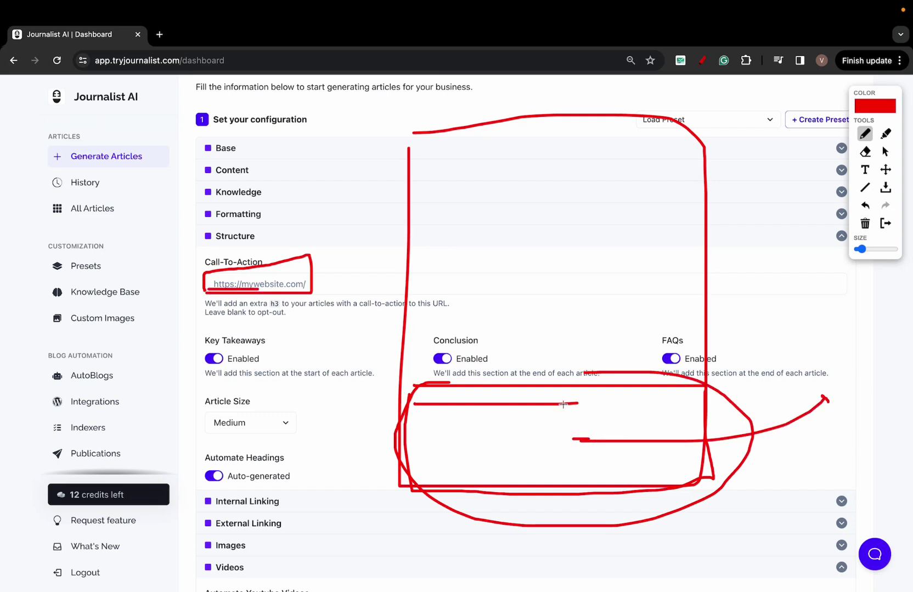
{"action": "mouse_move", "coordinate": [613, 365]}
{"action": "left_mouse_down"}
{"action": "mouse_move", "coordinate": [526, 361]}
{"action": "mouse_move", "coordinate": [417, 472]}
{"action": "mouse_move", "coordinate": [709, 406]}
{"action": "mouse_move", "coordinate": [570, 350]}
{"action": "left_mouse_up"}
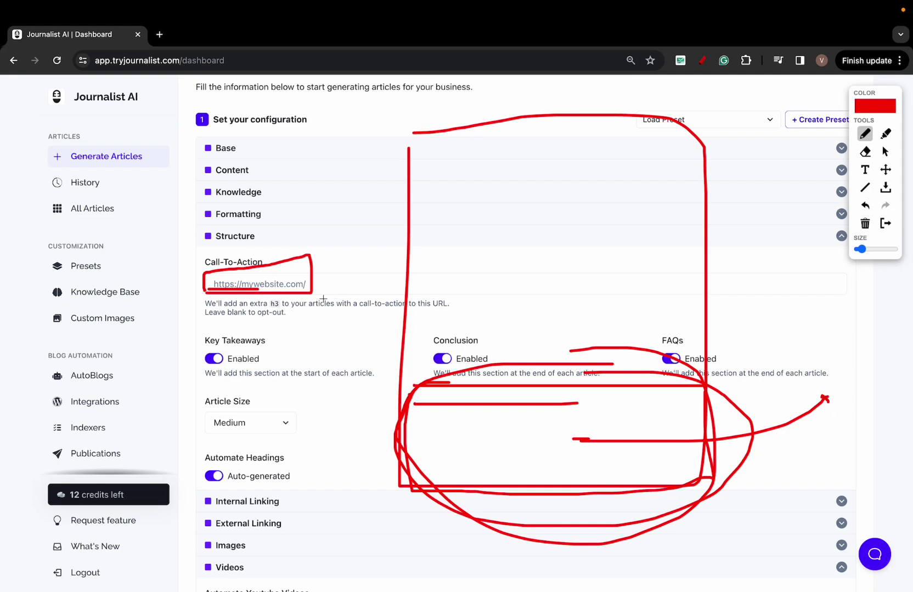
{"action": "left_click_drag", "start_coordinate": [211, 298], "coordinate": [326, 298]}
{"action": "mouse_move", "coordinate": [535, 350]}
{"action": "left_mouse_down"}
{"action": "mouse_move", "coordinate": [422, 513]}
{"action": "mouse_move", "coordinate": [549, 327]}
{"action": "mouse_move", "coordinate": [472, 328]}
{"action": "left_mouse_up"}
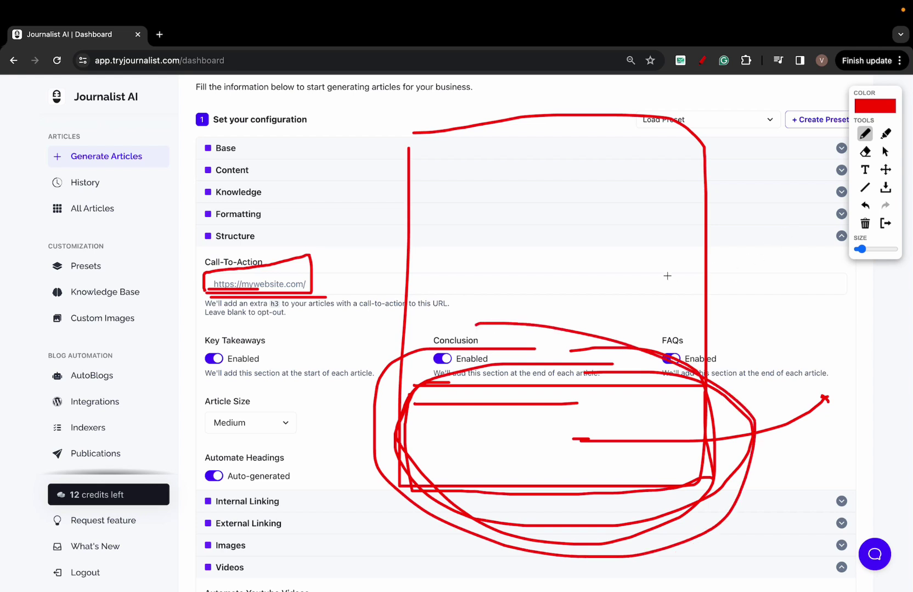
{"action": "left_click_drag", "start_coordinate": [370, 277], "coordinate": [338, 276]}
{"action": "left_click", "coordinate": [885, 224]}
Step: Show the Article Size options: Small, Medium and Large
{"action": "scroll", "coordinate": [173, 367], "scroll_direction": "down", "scroll_amount": 2}
{"action": "scroll", "coordinate": [355, 407], "scroll_direction": "down", "scroll_amount": 2}
{"action": "left_click", "coordinate": [249, 361]}
Step: Keep Article Size at Medium and switch headings from auto-generated to custom
{"action": "left_click", "coordinate": [357, 338]}
{"action": "scroll", "coordinate": [363, 333], "scroll_direction": "down", "scroll_amount": 2}
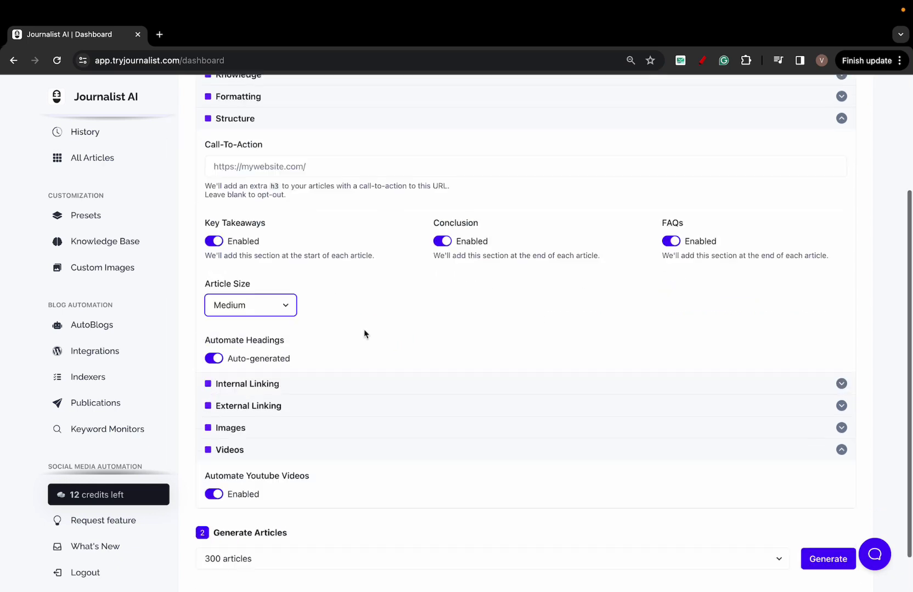
{"action": "left_click", "coordinate": [214, 355]}
{"action": "scroll", "coordinate": [344, 328], "scroll_direction": "down", "scroll_amount": 5}
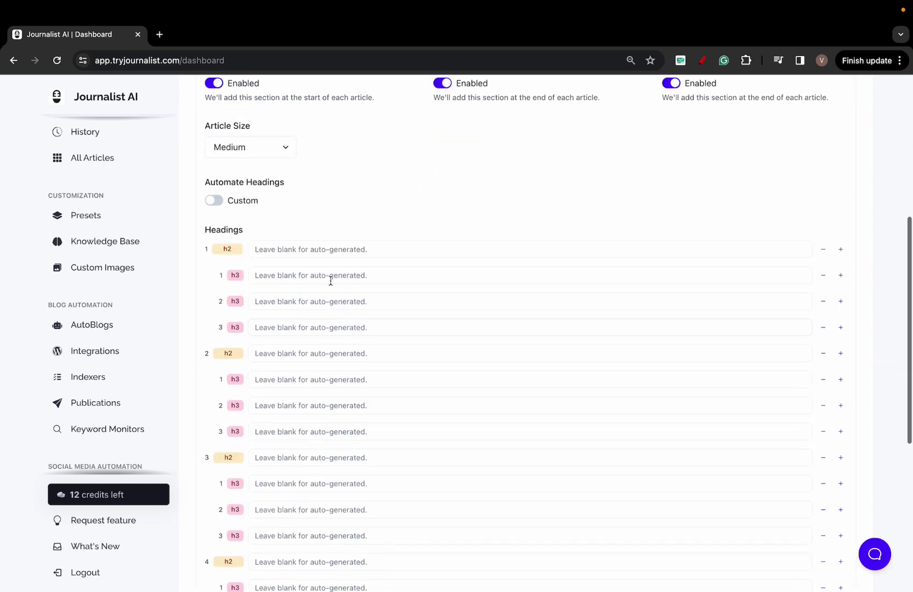
{"action": "scroll", "coordinate": [292, 241], "scroll_direction": "down", "scroll_amount": 2}
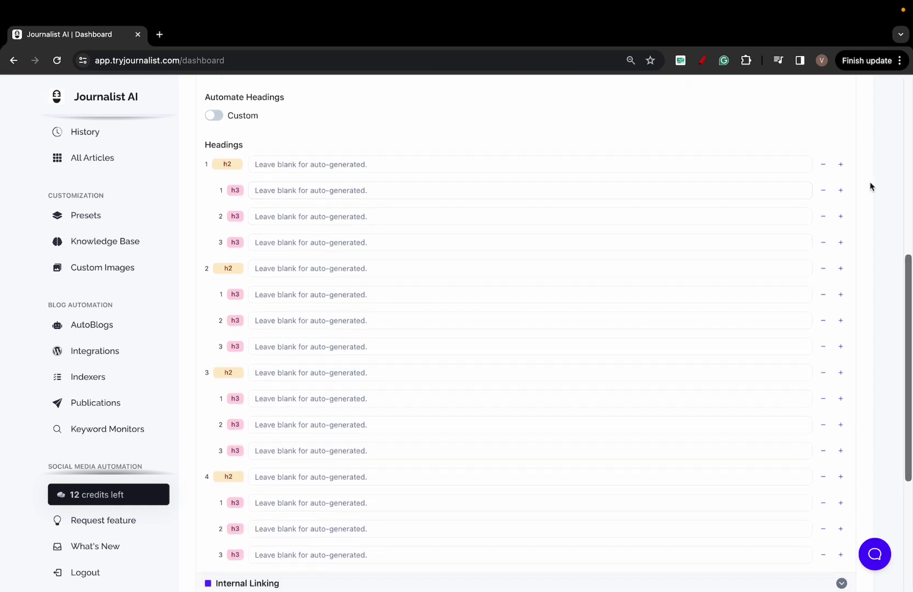
{"action": "scroll", "coordinate": [574, 232], "scroll_direction": "up", "scroll_amount": 2}
Step: Paste text into the first h2 heading, delete it, and toggle headings back to custom
{"action": "left_click", "coordinate": [407, 237]}
{"action": "type", "text": "What is a dog"}
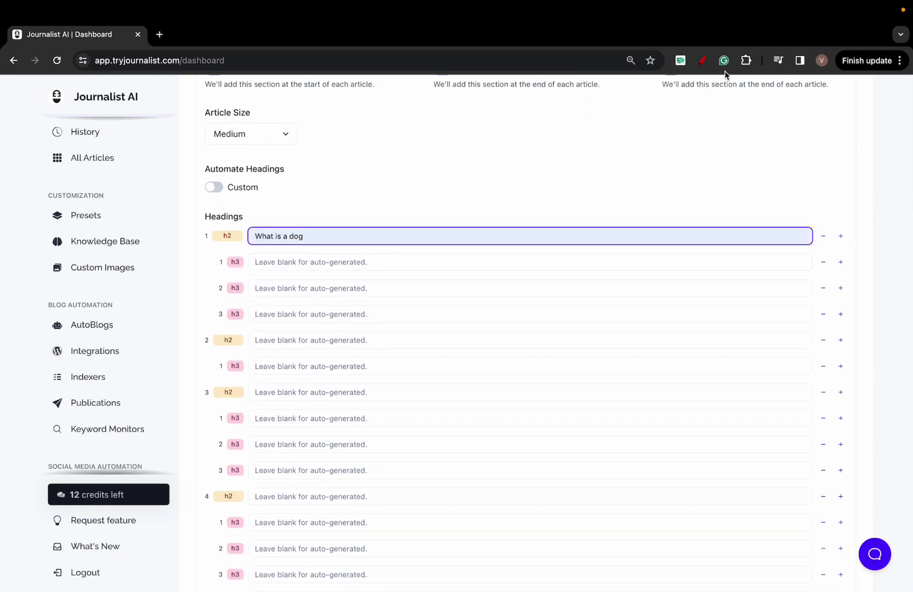
{"action": "key", "text": "super+a"}
{"action": "key", "text": "BackSpace"}
{"action": "left_click", "coordinate": [218, 190]}
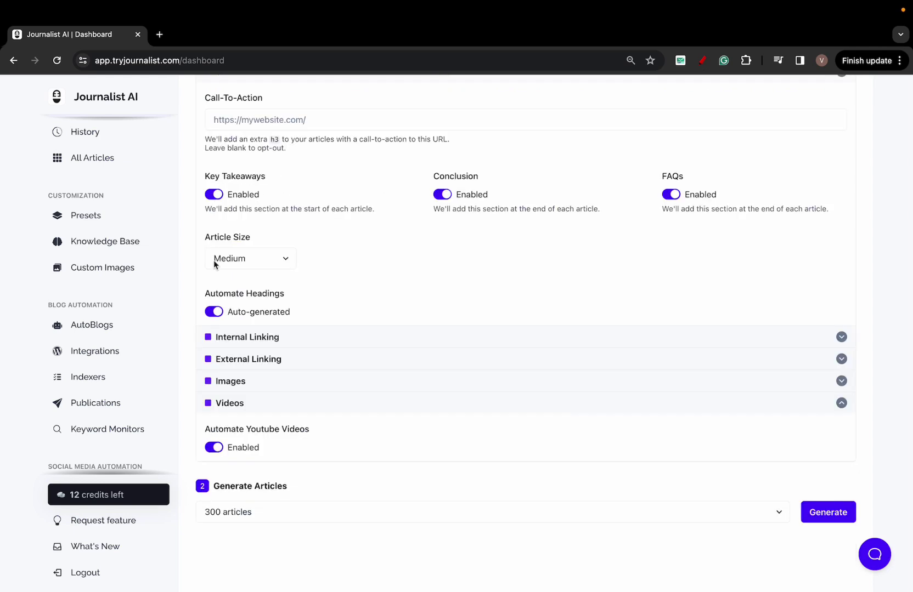
{"action": "left_click", "coordinate": [215, 311]}
Step: Fill the first h2 with the 'What is a dog' suggestion and mark it in red
{"action": "left_click", "coordinate": [315, 236]}
{"action": "left_click", "coordinate": [340, 258]}
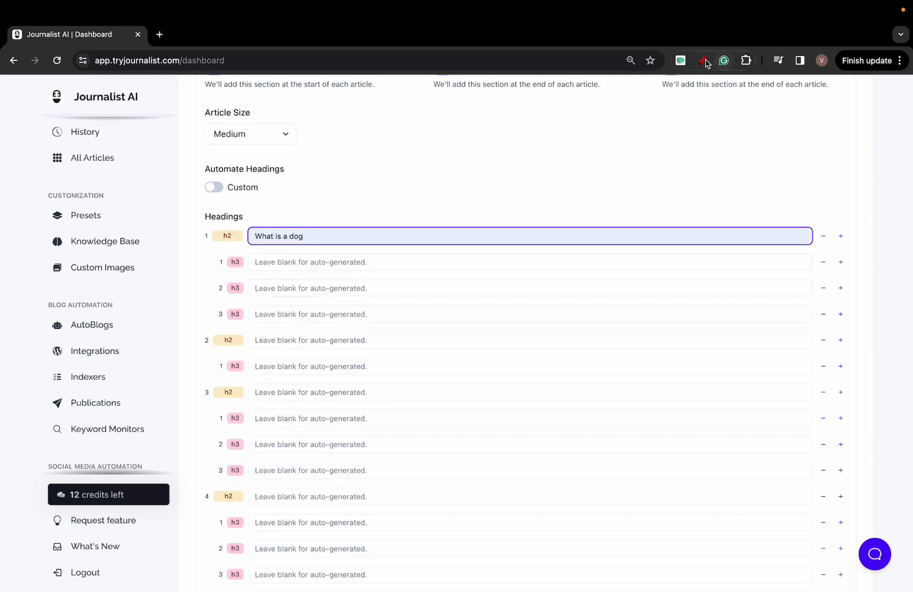
{"action": "left_click", "coordinate": [242, 271]}
{"action": "left_click", "coordinate": [243, 288]}
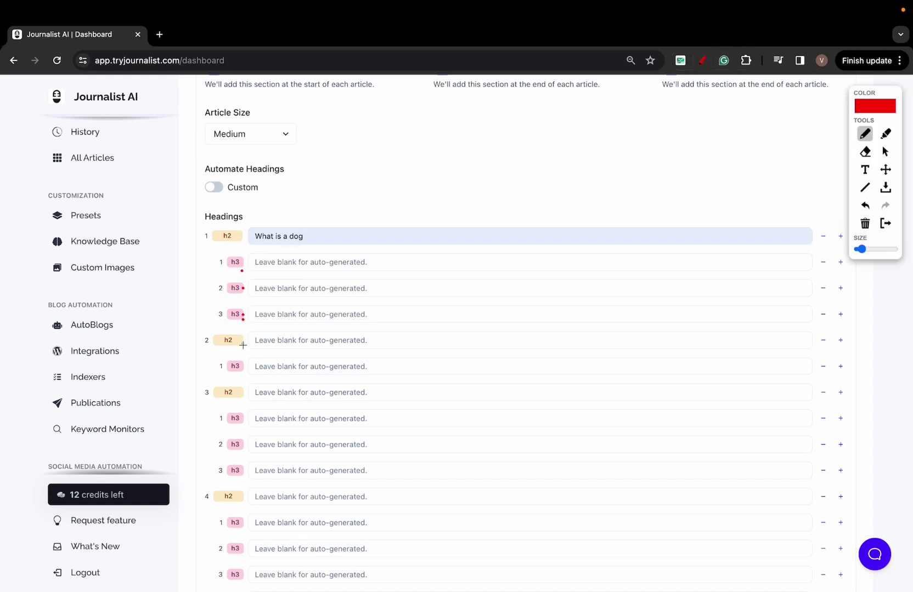
{"action": "mouse_move", "coordinate": [249, 246]}
{"action": "left_mouse_down"}
{"action": "mouse_move", "coordinate": [321, 244]}
{"action": "mouse_move", "coordinate": [237, 252]}
{"action": "mouse_move", "coordinate": [250, 246]}
{"action": "left_mouse_up"}
{"action": "left_click", "coordinate": [888, 223]}
Step: Enter 'wer' in the second h3 field and underline it and 'What is a dog' in red
{"action": "left_click", "coordinate": [310, 291]}
{"action": "type", "text": "werwer"}
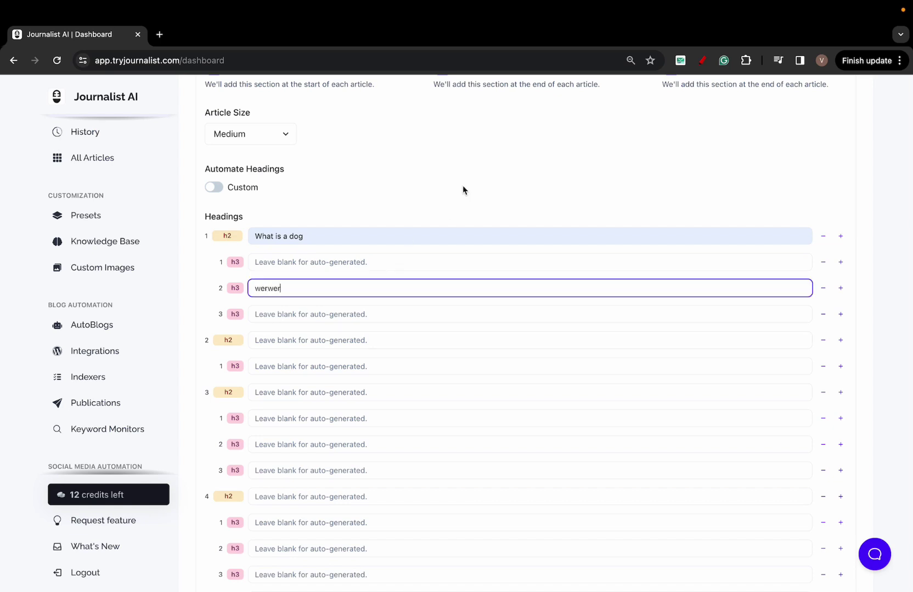
{"action": "left_click", "coordinate": [463, 185]}
{"action": "left_click", "coordinate": [702, 60]}
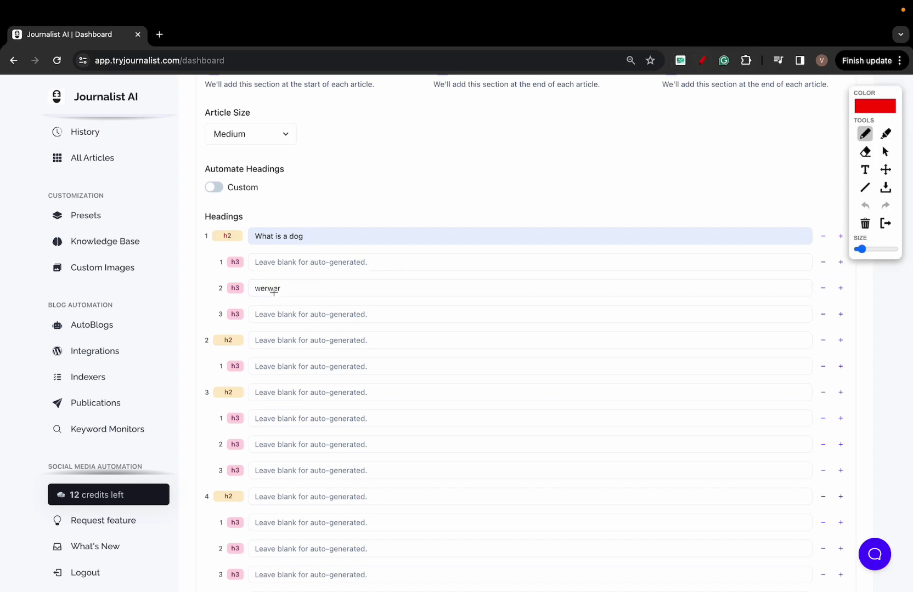
{"action": "left_click_drag", "start_coordinate": [253, 299], "coordinate": [304, 298]}
{"action": "left_click_drag", "start_coordinate": [255, 247], "coordinate": [312, 248]}
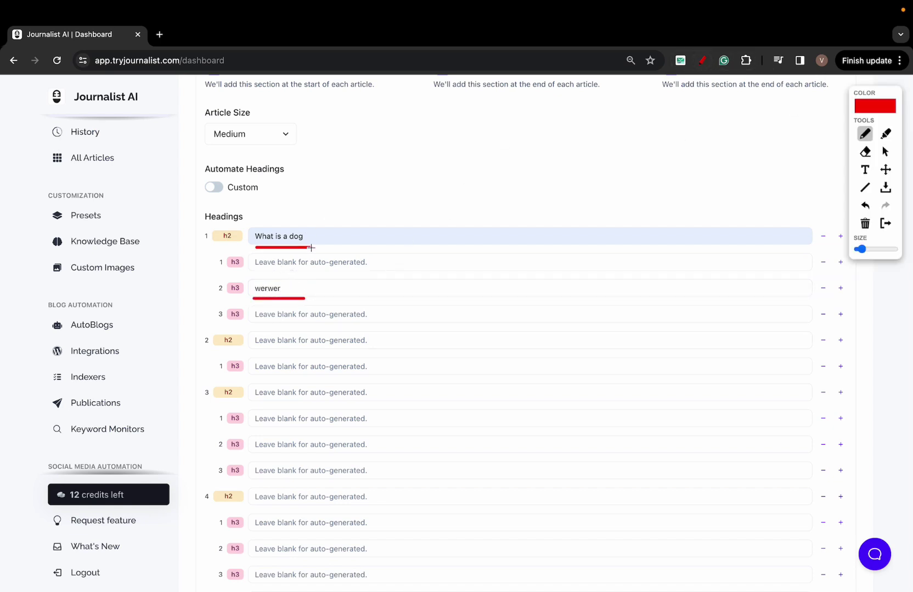
Step: Collapse Structure, expand Formatting and Knowledge, and highlight the Knowledge Base label
{"action": "left_click", "coordinate": [885, 223]}
{"action": "scroll", "coordinate": [262, 223], "scroll_direction": "up", "scroll_amount": 5}
{"action": "left_click", "coordinate": [249, 215]}
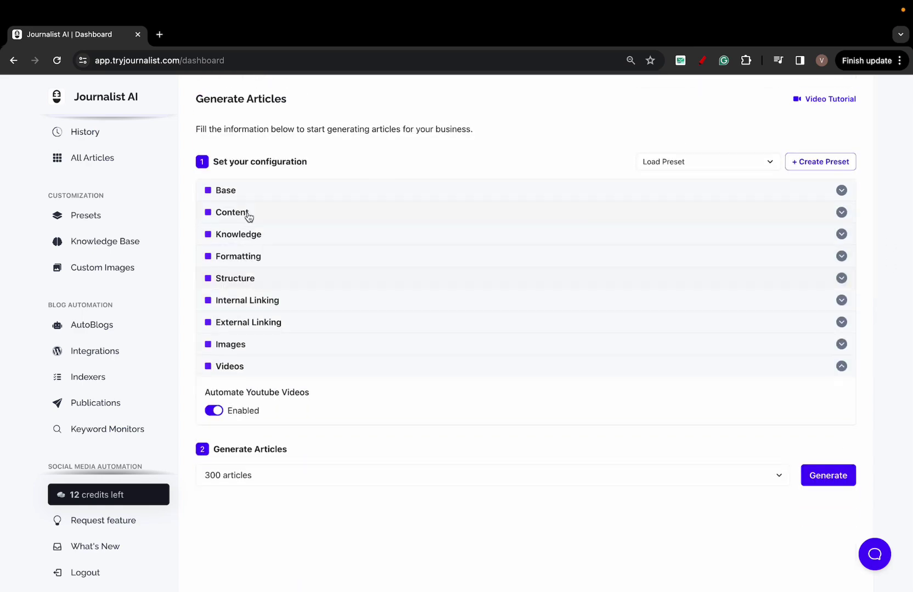
{"action": "left_click", "coordinate": [253, 254]}
{"action": "scroll", "coordinate": [441, 293], "scroll_direction": "down", "scroll_amount": 1}
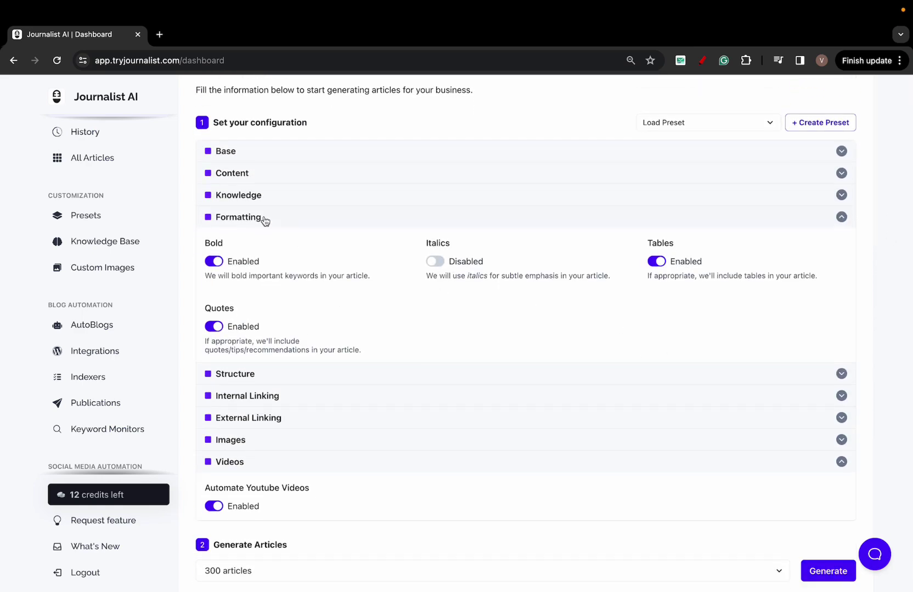
{"action": "left_click", "coordinate": [253, 197]}
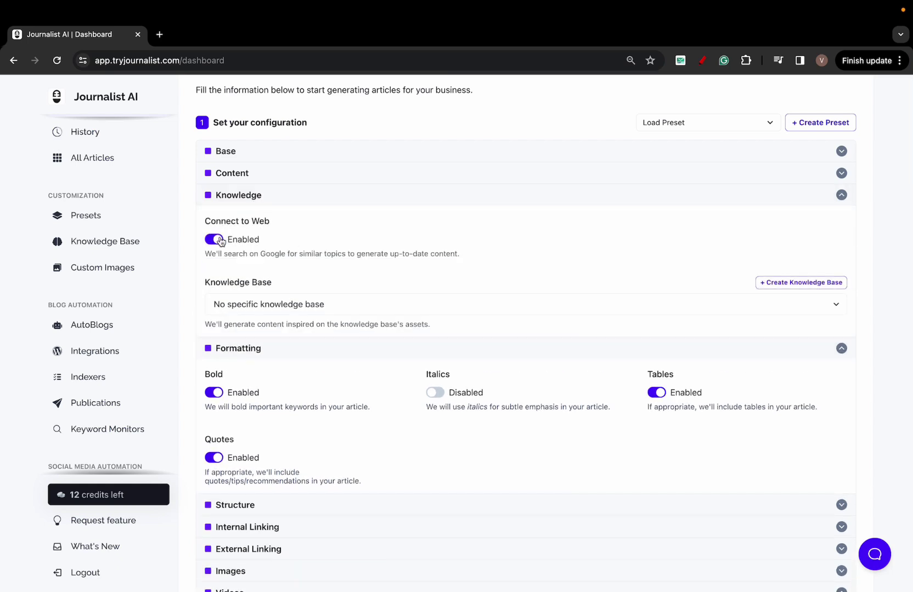
{"action": "left_click_drag", "start_coordinate": [206, 286], "coordinate": [282, 287]}
{"action": "scroll", "coordinate": [127, 232], "scroll_direction": "up", "scroll_amount": 1}
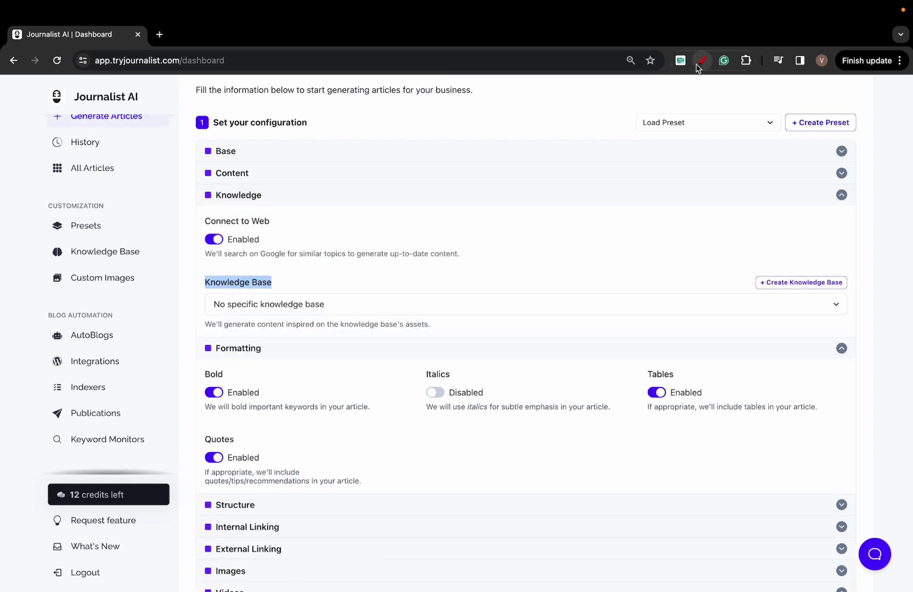
{"action": "left_click", "coordinate": [702, 60]}
{"action": "mouse_move", "coordinate": [54, 263]}
{"action": "left_mouse_down"}
{"action": "mouse_move", "coordinate": [154, 242]}
{"action": "mouse_move", "coordinate": [39, 242]}
{"action": "mouse_move", "coordinate": [44, 272]}
{"action": "left_mouse_up"}
{"action": "left_click_drag", "start_coordinate": [162, 255], "coordinate": [404, 254]}
{"action": "mouse_move", "coordinate": [423, 291]}
{"action": "left_mouse_down"}
{"action": "mouse_move", "coordinate": [461, 217]}
{"action": "mouse_move", "coordinate": [471, 284]}
{"action": "mouse_move", "coordinate": [405, 324]}
{"action": "left_mouse_up"}
{"action": "mouse_move", "coordinate": [492, 239]}
{"action": "left_mouse_down"}
{"action": "mouse_move", "coordinate": [604, 181]}
{"action": "mouse_move", "coordinate": [682, 165]}
{"action": "left_mouse_up"}
{"action": "left_click_drag", "start_coordinate": [500, 297], "coordinate": [622, 297]}
{"action": "left_click_drag", "start_coordinate": [647, 253], "coordinate": [667, 275]}
{"action": "mouse_move", "coordinate": [508, 332]}
{"action": "left_mouse_down"}
{"action": "mouse_move", "coordinate": [613, 429]}
{"action": "mouse_move", "coordinate": [682, 402]}
{"action": "left_mouse_up"}
{"action": "left_click_drag", "start_coordinate": [663, 403], "coordinate": [663, 469]}
{"action": "left_click_drag", "start_coordinate": [532, 405], "coordinate": [610, 530]}
{"action": "left_click_drag", "start_coordinate": [627, 538], "coordinate": [622, 572]}
{"action": "mouse_move", "coordinate": [641, 509]}
{"action": "left_mouse_down"}
{"action": "mouse_move", "coordinate": [661, 559]}
{"action": "mouse_move", "coordinate": [667, 550]}
{"action": "left_mouse_up"}
{"action": "left_click_drag", "start_coordinate": [735, 127], "coordinate": [741, 591]}
{"action": "mouse_move", "coordinate": [761, 311]}
{"action": "left_mouse_down"}
{"action": "mouse_move", "coordinate": [777, 241]}
{"action": "mouse_move", "coordinate": [796, 306]}
{"action": "left_mouse_up"}
{"action": "left_click_drag", "start_coordinate": [759, 271], "coordinate": [819, 270]}
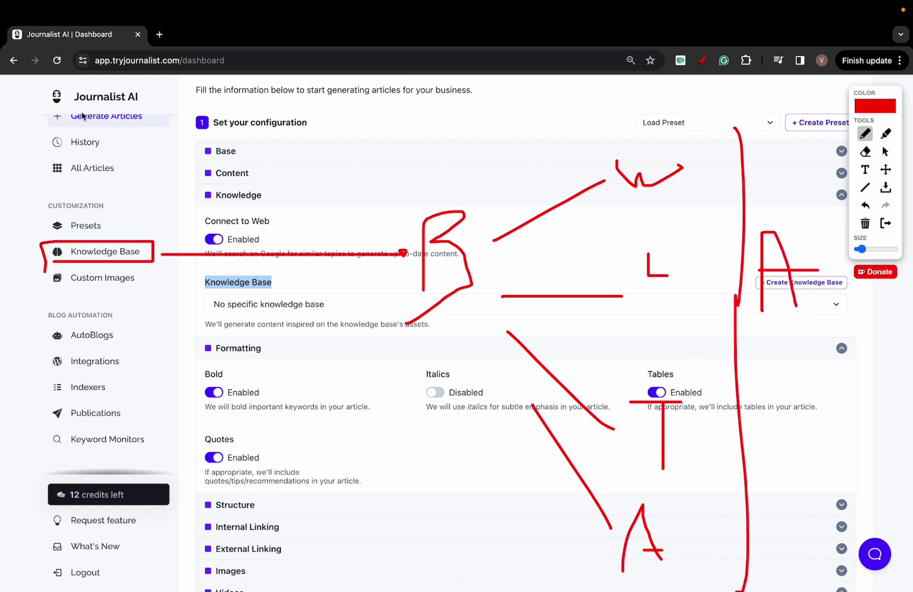
{"action": "mouse_move", "coordinate": [75, 108]}
{"action": "left_mouse_down"}
{"action": "mouse_move", "coordinate": [119, 108]}
{"action": "mouse_move", "coordinate": [347, 212]}
{"action": "mouse_move", "coordinate": [365, 231]}
{"action": "left_mouse_up"}
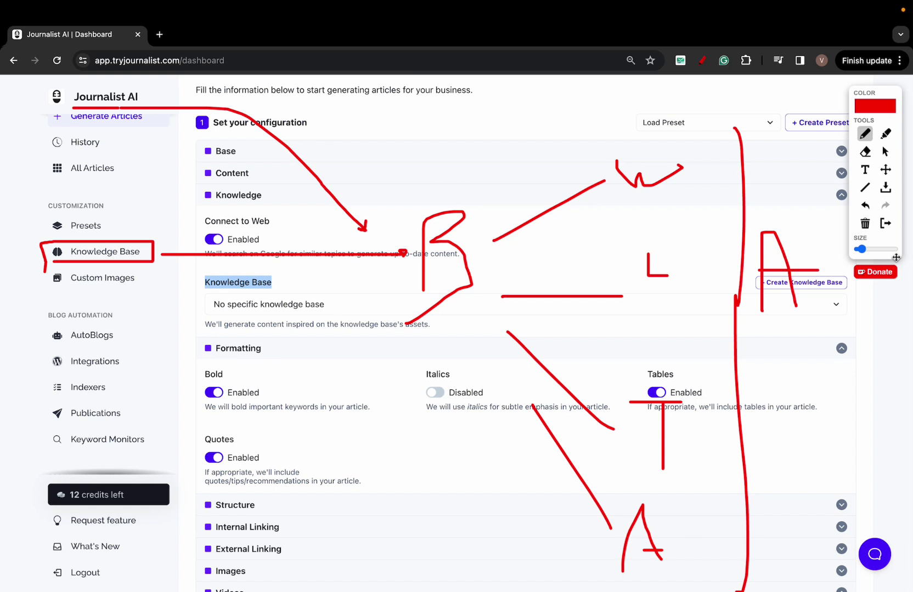
{"action": "left_click", "coordinate": [885, 225]}
{"action": "left_click", "coordinate": [334, 286]}
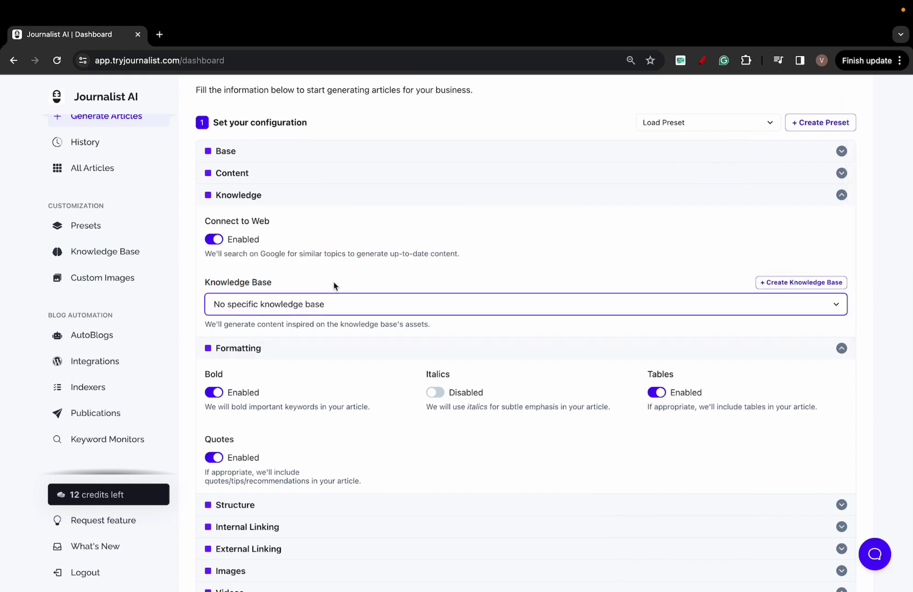
Step: Collapse Knowledge and Formatting, expand Content, and browse the Language list keeping English
{"action": "left_click", "coordinate": [264, 202]}
{"action": "left_click", "coordinate": [240, 215]}
{"action": "left_click", "coordinate": [251, 211]}
{"action": "scroll", "coordinate": [271, 240], "scroll_direction": "down", "scroll_amount": 1}
{"action": "left_click", "coordinate": [279, 223]}
{"action": "scroll", "coordinate": [291, 362], "scroll_direction": "down", "scroll_amount": 20}
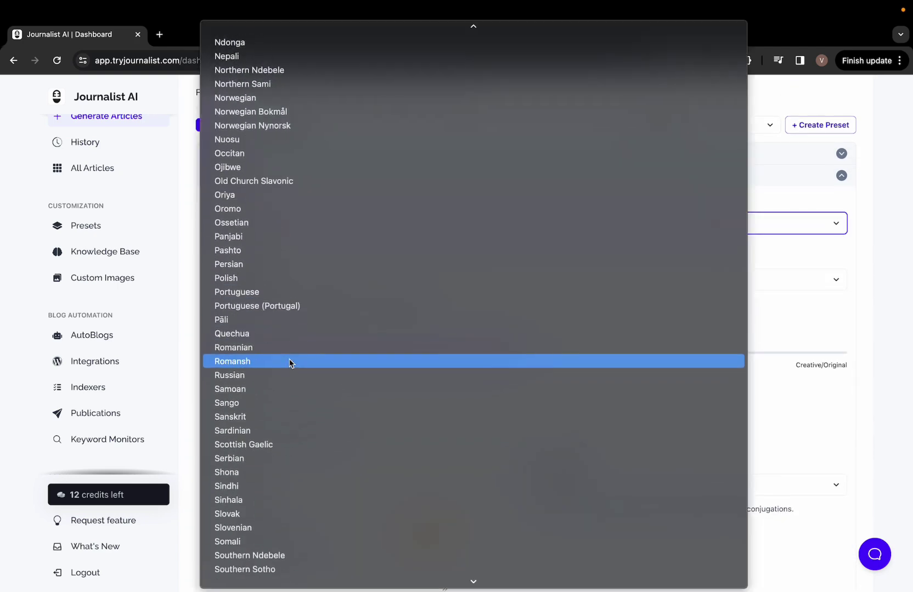
{"action": "scroll", "coordinate": [297, 168], "scroll_direction": "up", "scroll_amount": 6}
{"action": "scroll", "coordinate": [297, 168], "scroll_direction": "up", "scroll_amount": 20}
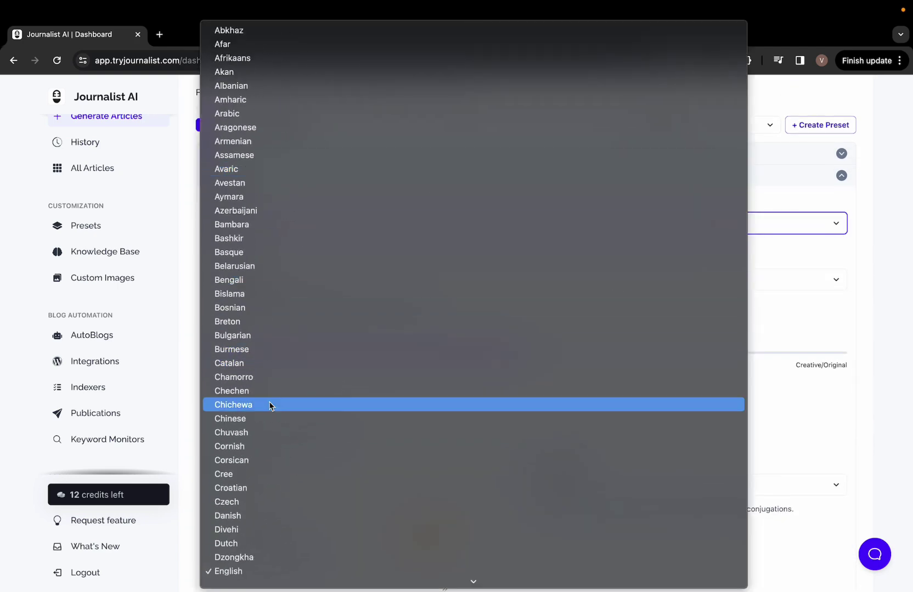
{"action": "scroll", "coordinate": [269, 403], "scroll_direction": "down", "scroll_amount": 4}
{"action": "scroll", "coordinate": [259, 389], "scroll_direction": "up", "scroll_amount": 4}
{"action": "scroll", "coordinate": [261, 389], "scroll_direction": "down", "scroll_amount": 15}
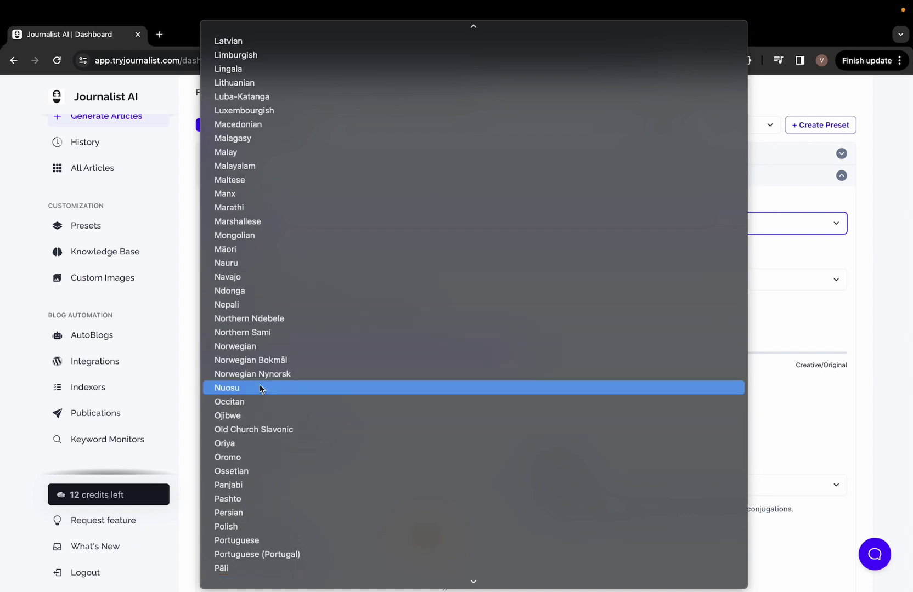
{"action": "left_click", "coordinate": [189, 265]}
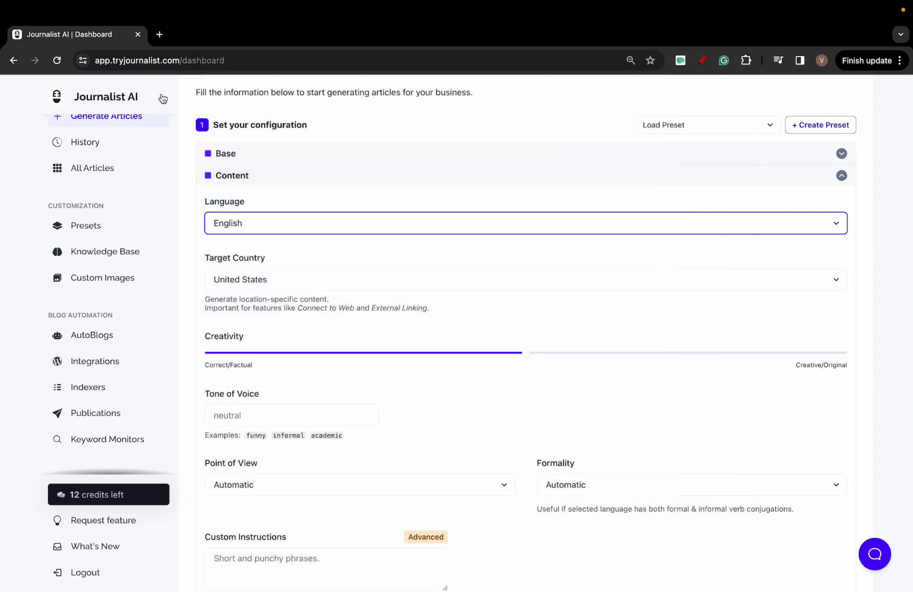
{"action": "left_click", "coordinate": [158, 37]}
{"action": "key", "text": "Return"}
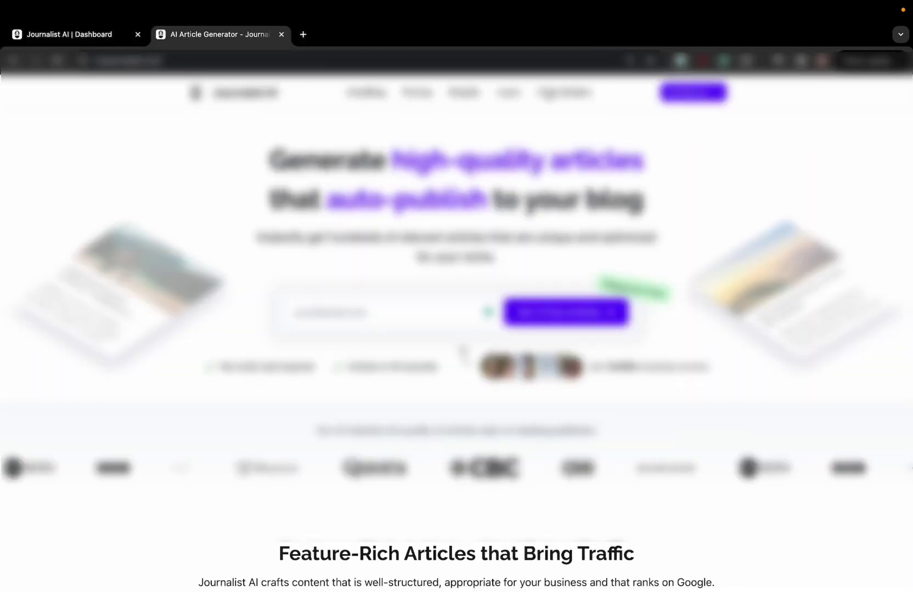
{"action": "left_click", "coordinate": [548, 92]}
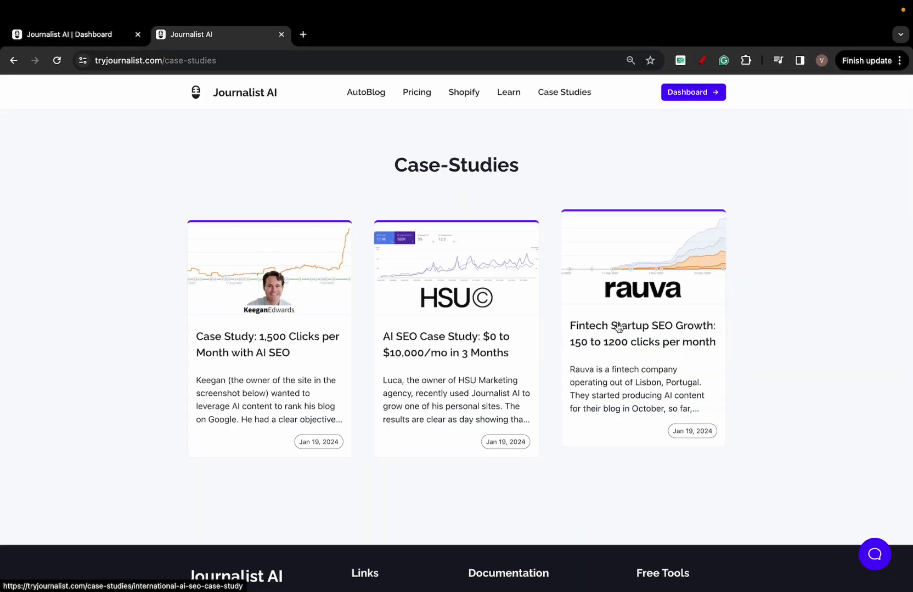
{"action": "left_click", "coordinate": [577, 324]}
{"action": "scroll", "coordinate": [447, 246], "scroll_direction": "down", "scroll_amount": 20}
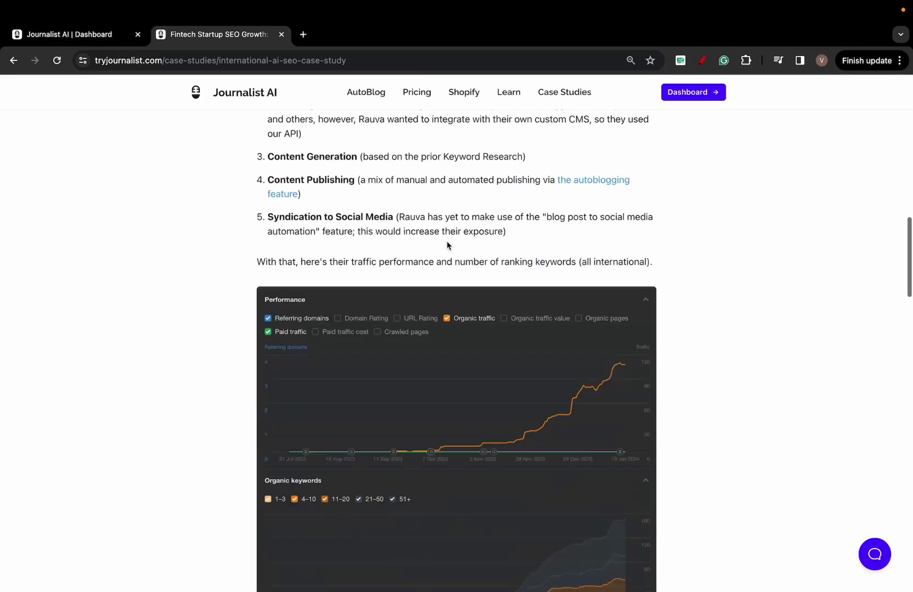
{"action": "scroll", "coordinate": [447, 246], "scroll_direction": "up", "scroll_amount": 2}
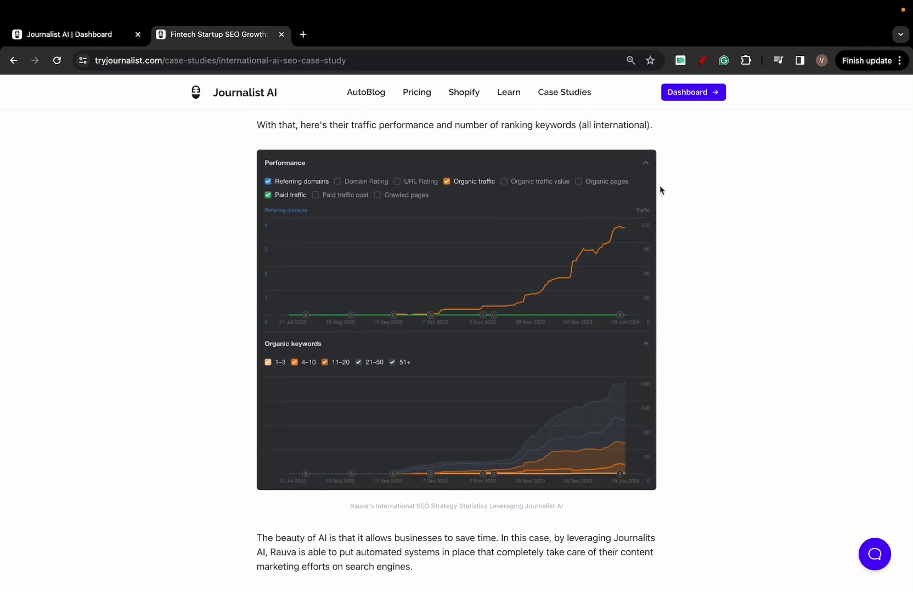
{"action": "left_click", "coordinate": [702, 60]}
{"action": "left_click", "coordinate": [432, 317]}
{"action": "left_click_drag", "start_coordinate": [357, 334], "coordinate": [336, 342]}
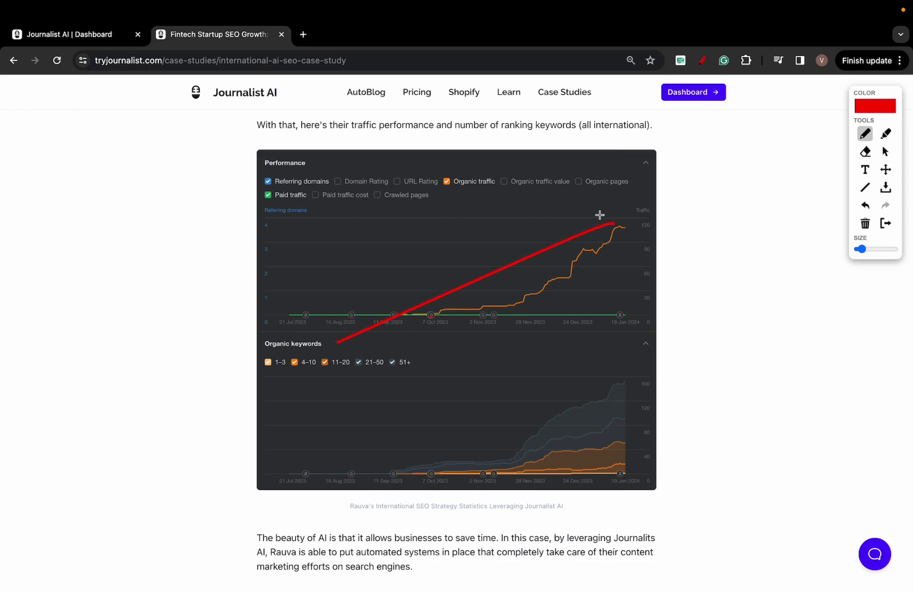
{"action": "left_click_drag", "start_coordinate": [387, 483], "coordinate": [607, 387]}
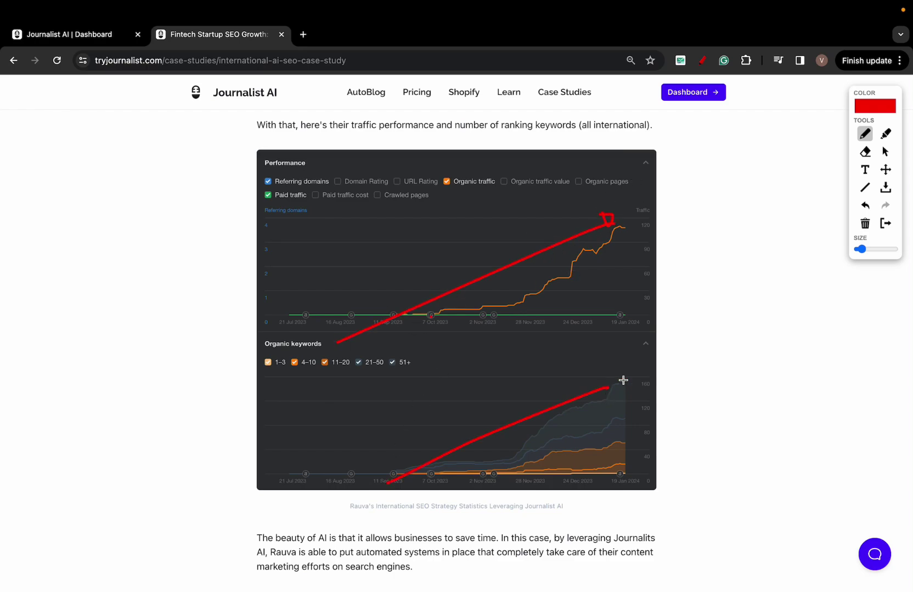
{"action": "left_click", "coordinate": [886, 223]}
{"action": "scroll", "coordinate": [567, 363], "scroll_direction": "down", "scroll_amount": 1}
{"action": "scroll", "coordinate": [566, 363], "scroll_direction": "down", "scroll_amount": 10}
{"action": "scroll", "coordinate": [384, 274], "scroll_direction": "up", "scroll_amount": 20}
Step: Return to the Dashboard and browse the Language list, leaving English selected
{"action": "left_click", "coordinate": [117, 42]}
{"action": "left_click", "coordinate": [275, 259]}
{"action": "scroll", "coordinate": [285, 478], "scroll_direction": "down", "scroll_amount": 10}
{"action": "scroll", "coordinate": [304, 287], "scroll_direction": "up", "scroll_amount": 10}
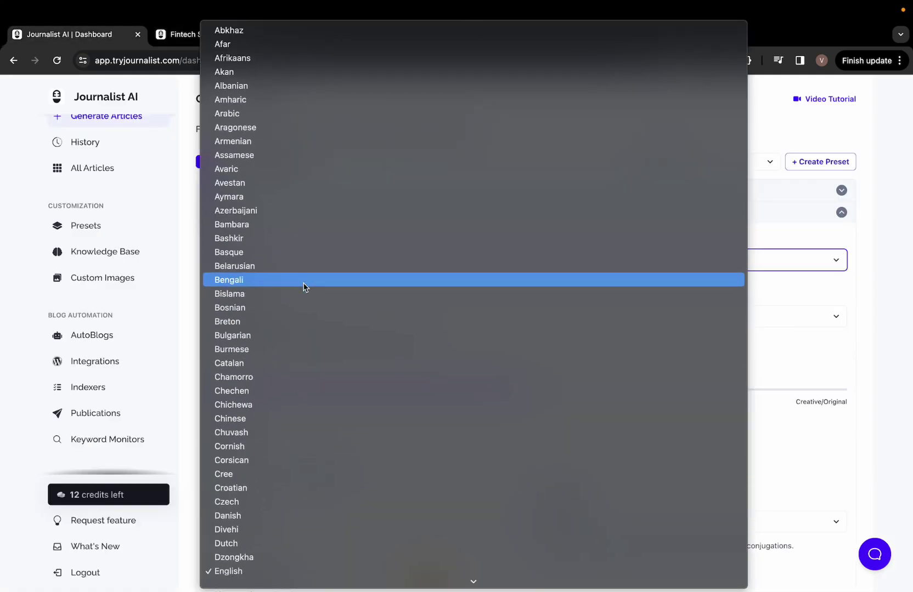
{"action": "scroll", "coordinate": [304, 286], "scroll_direction": "down", "scroll_amount": 3}
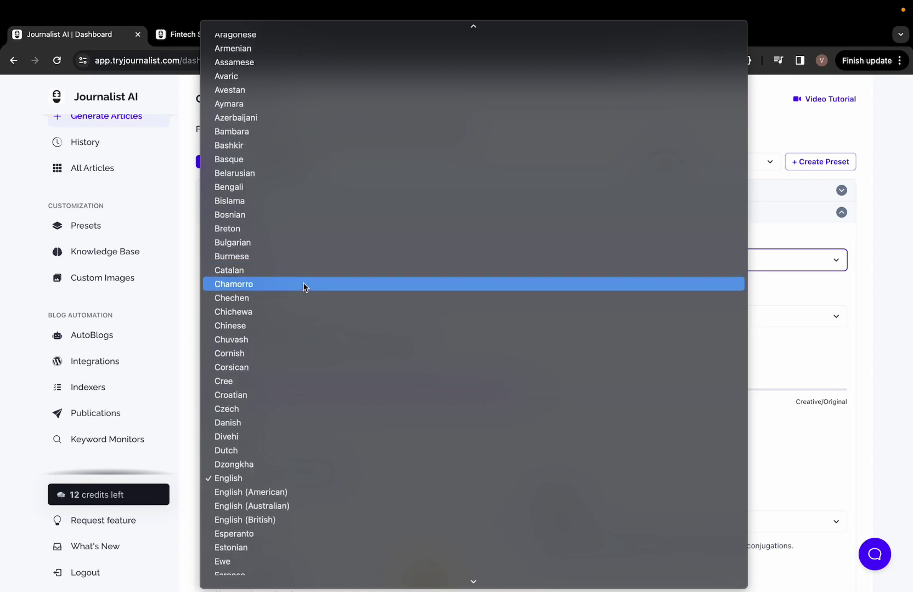
{"action": "scroll", "coordinate": [303, 285], "scroll_direction": "up", "scroll_amount": 3}
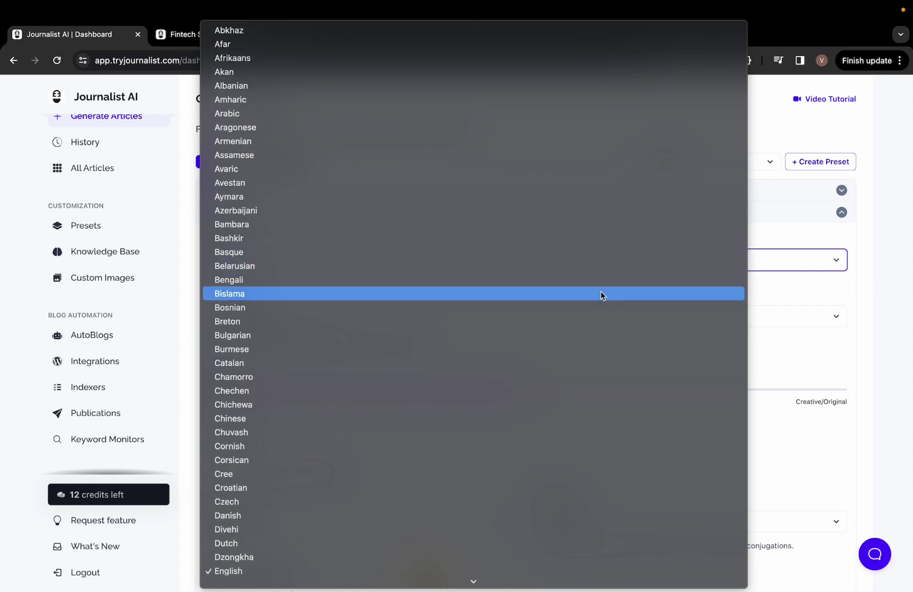
{"action": "scroll", "coordinate": [601, 295], "scroll_direction": "down", "scroll_amount": 15}
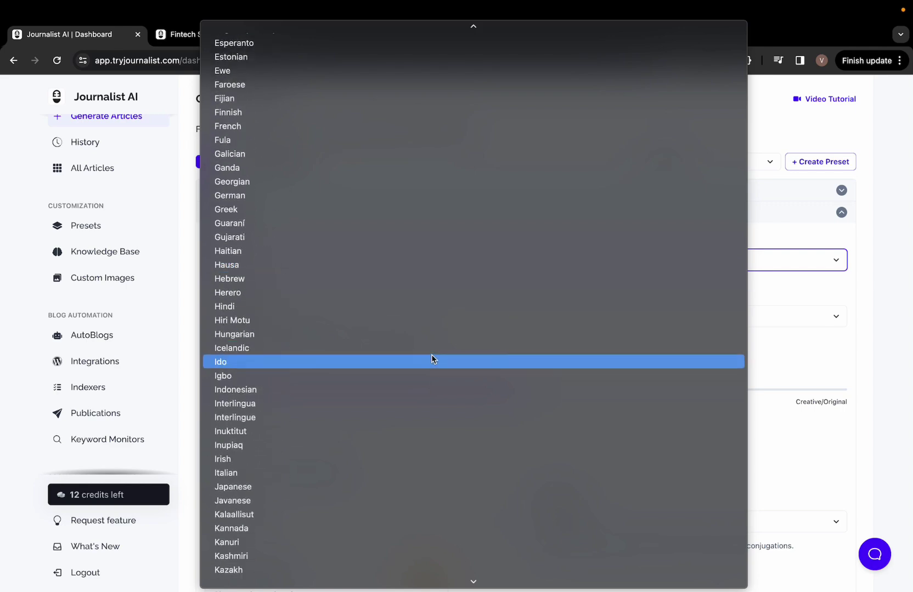
{"action": "left_click", "coordinate": [872, 296]}
Step: Keep Target Country as United States and lower Creativity toward Correct/Factual
{"action": "scroll", "coordinate": [342, 313], "scroll_direction": "down", "scroll_amount": 2}
{"action": "left_click", "coordinate": [281, 269]}
{"action": "left_click", "coordinate": [287, 269]}
{"action": "scroll", "coordinate": [293, 299], "scroll_direction": "down", "scroll_amount": 2}
{"action": "left_click_drag", "start_coordinate": [529, 308], "coordinate": [377, 272]}
{"action": "scroll", "coordinate": [377, 271], "scroll_direction": "down", "scroll_amount": 2}
{"action": "scroll", "coordinate": [377, 271], "scroll_direction": "down", "scroll_amount": 3}
Step: Leave Point of View on Automatic and focus the Include Exact Keywords box
{"action": "left_click", "coordinate": [297, 285]}
{"action": "left_click", "coordinate": [413, 213]}
{"action": "scroll", "coordinate": [636, 271], "scroll_direction": "down", "scroll_amount": 2}
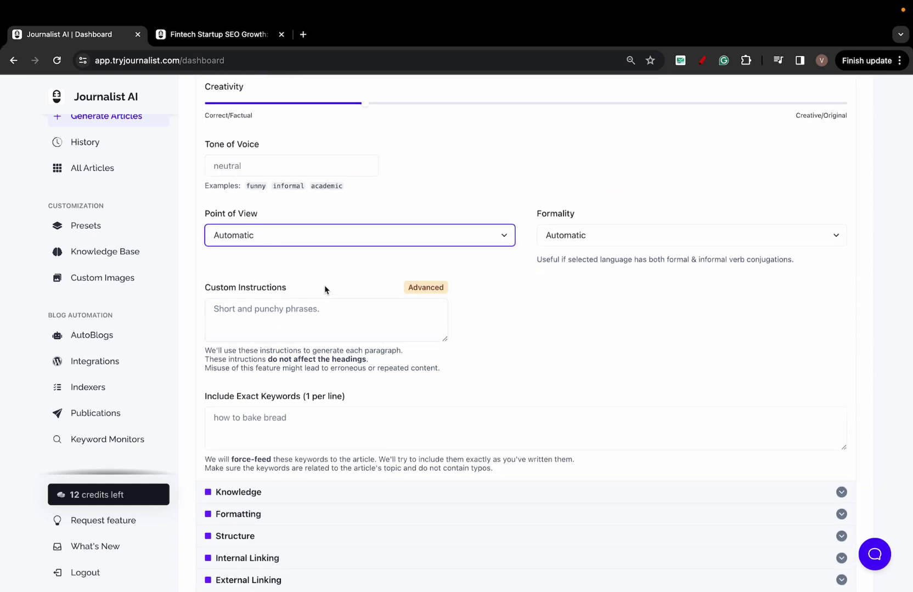
{"action": "scroll", "coordinate": [325, 289], "scroll_direction": "down", "scroll_amount": 3}
{"action": "left_click_drag", "start_coordinate": [207, 273], "coordinate": [308, 279]}
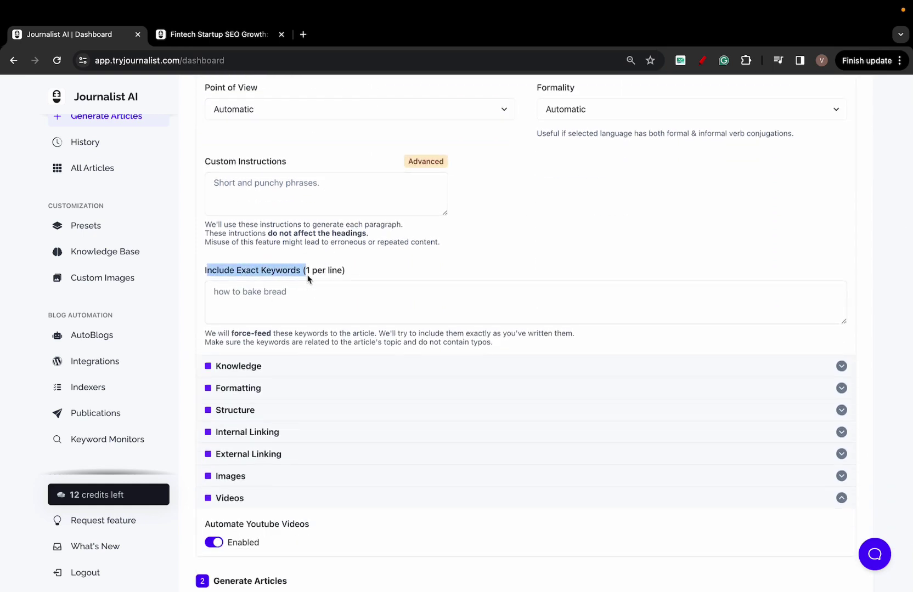
{"action": "left_click", "coordinate": [256, 290]}
{"action": "scroll", "coordinate": [302, 278], "scroll_direction": "up", "scroll_amount": 6}
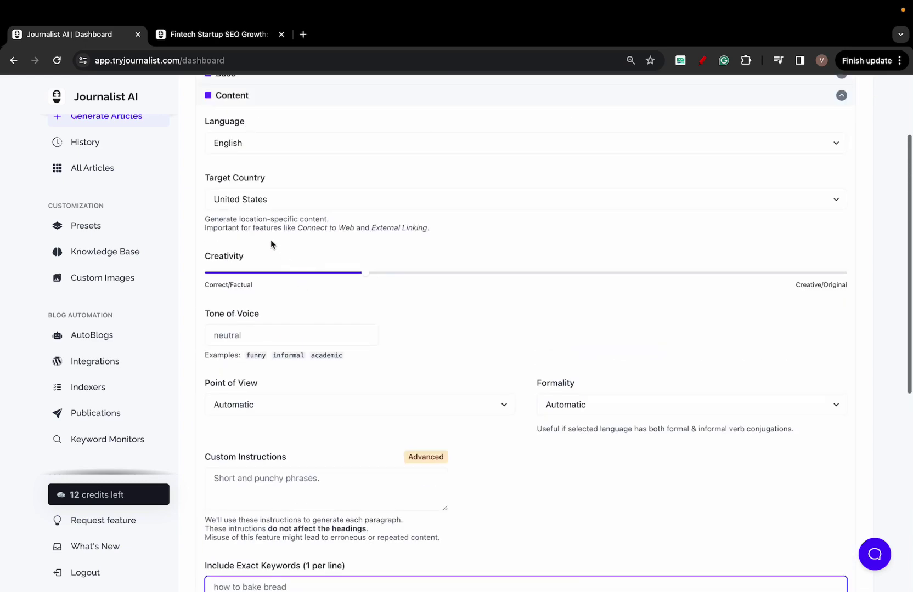
Step: Collapse Content, expand Base, and change Generation Mode from Titles to Keyword Monitor
{"action": "scroll", "coordinate": [266, 233], "scroll_direction": "up", "scroll_amount": 1}
{"action": "left_click", "coordinate": [254, 158]}
{"action": "left_click", "coordinate": [257, 191]}
{"action": "left_click", "coordinate": [316, 239]}
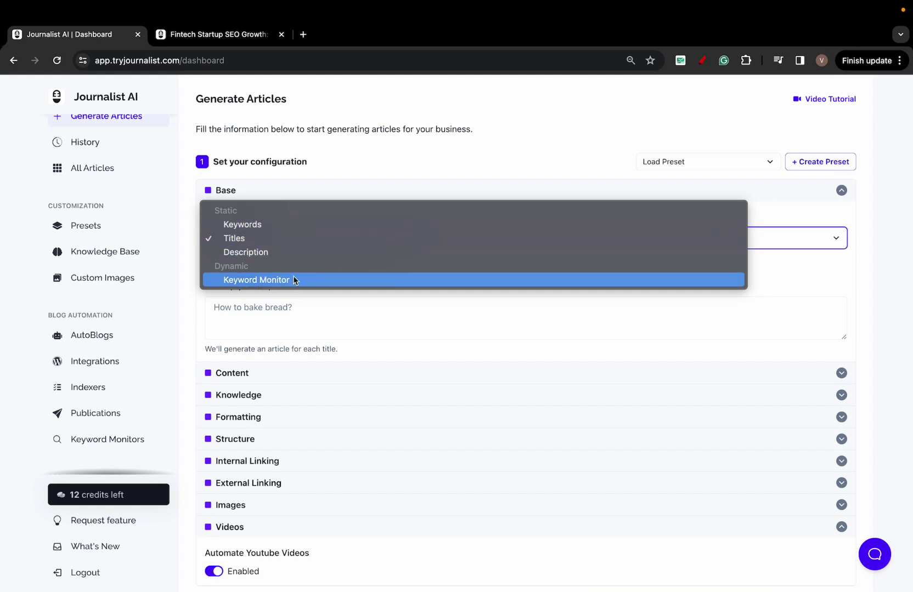
{"action": "left_click", "coordinate": [280, 279]}
{"action": "scroll", "coordinate": [117, 316], "scroll_direction": "down", "scroll_amount": 2}
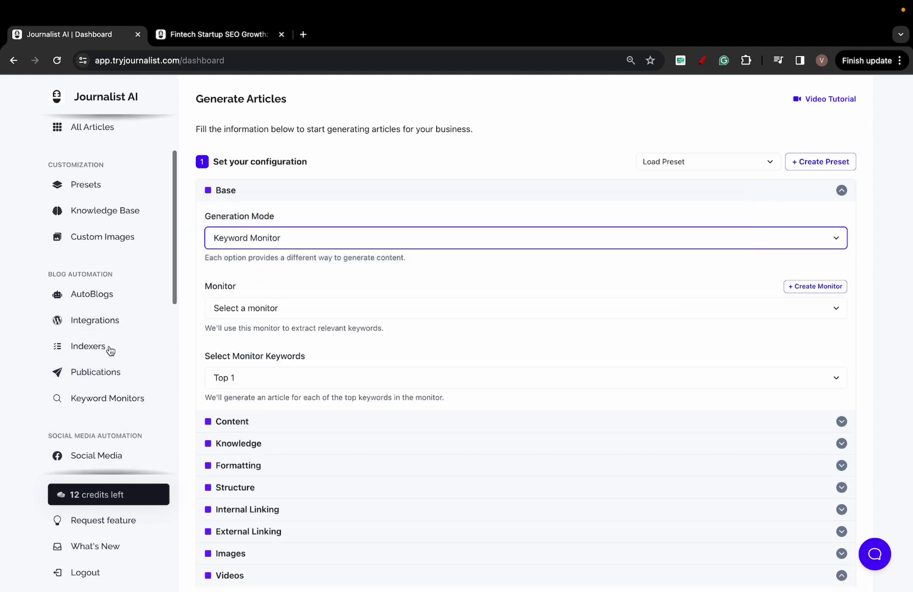
{"action": "scroll", "coordinate": [116, 344], "scroll_direction": "down", "scroll_amount": 2}
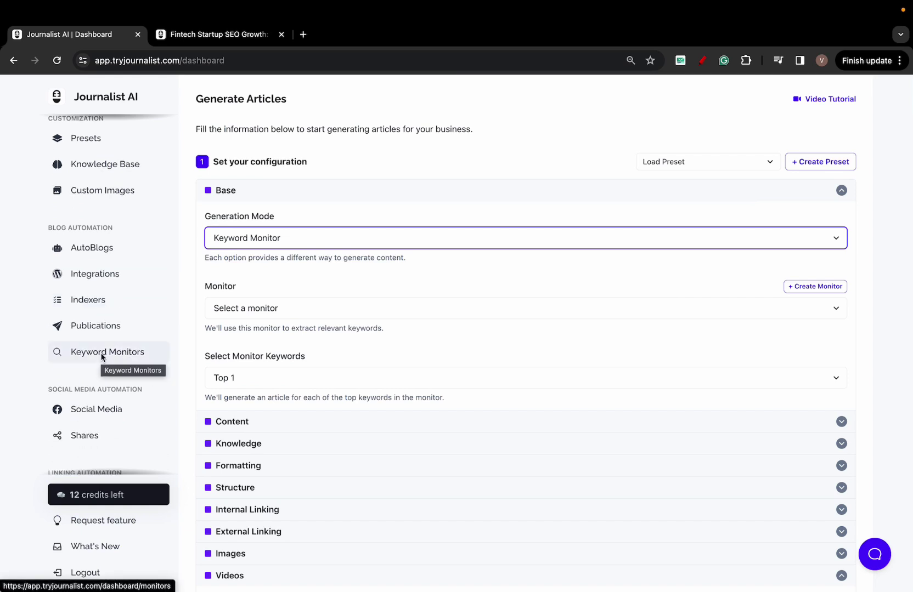
{"action": "scroll", "coordinate": [118, 356], "scroll_direction": "down", "scroll_amount": 8}
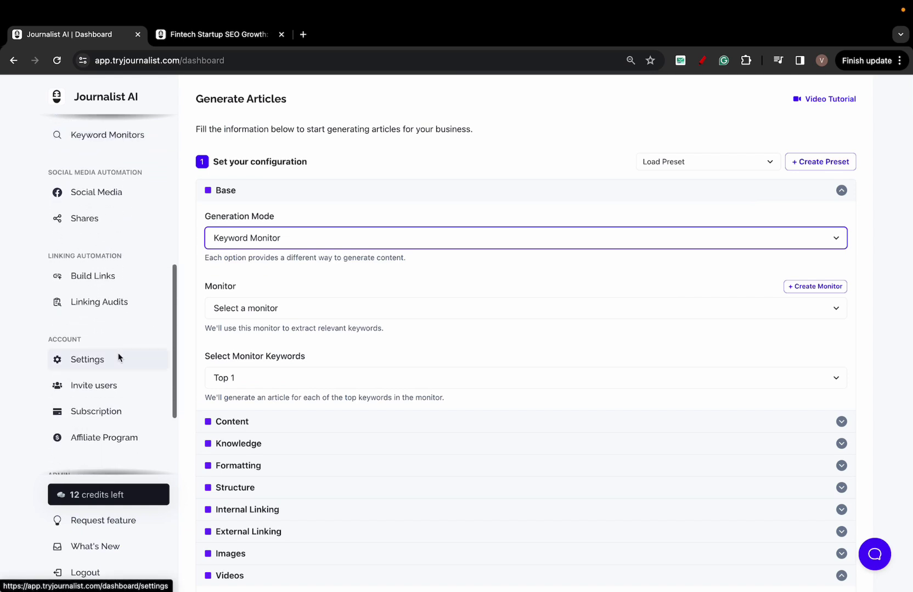
{"action": "scroll", "coordinate": [137, 277], "scroll_direction": "up", "scroll_amount": 4}
{"action": "scroll", "coordinate": [129, 329], "scroll_direction": "down", "scroll_amount": 2}
Step: Open Build Links and choose the Konec website for the audit
{"action": "left_click", "coordinate": [110, 334]}
{"action": "left_click", "coordinate": [548, 231]}
{"action": "left_click", "coordinate": [446, 260]}
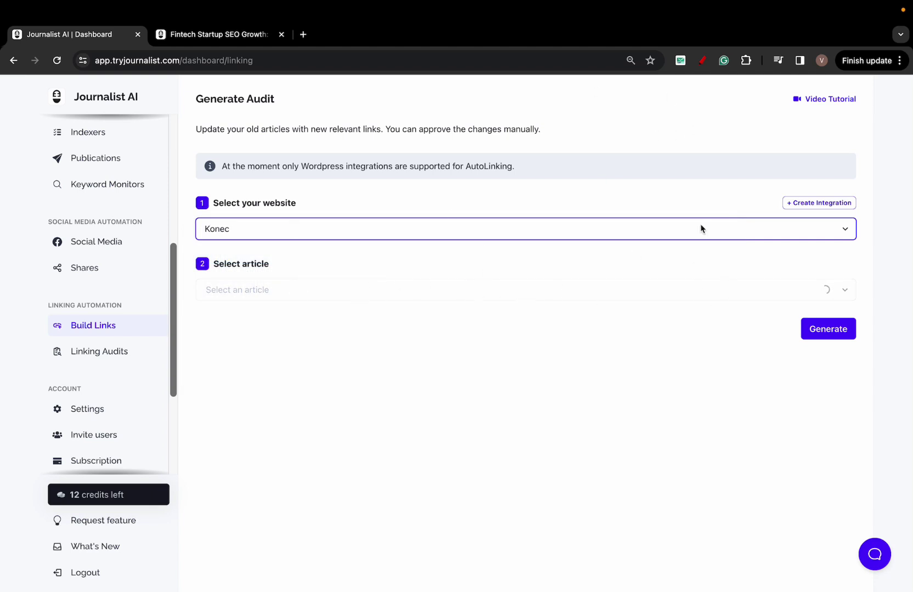
Step: Draw red annotations outlining the audit form and pointing to the article field
{"action": "left_click", "coordinate": [702, 60]}
{"action": "mouse_move", "coordinate": [317, 138]}
{"action": "left_mouse_down"}
{"action": "mouse_move", "coordinate": [317, 452]}
{"action": "mouse_move", "coordinate": [595, 503]}
{"action": "mouse_move", "coordinate": [576, 112]}
{"action": "mouse_move", "coordinate": [299, 134]}
{"action": "left_mouse_up"}
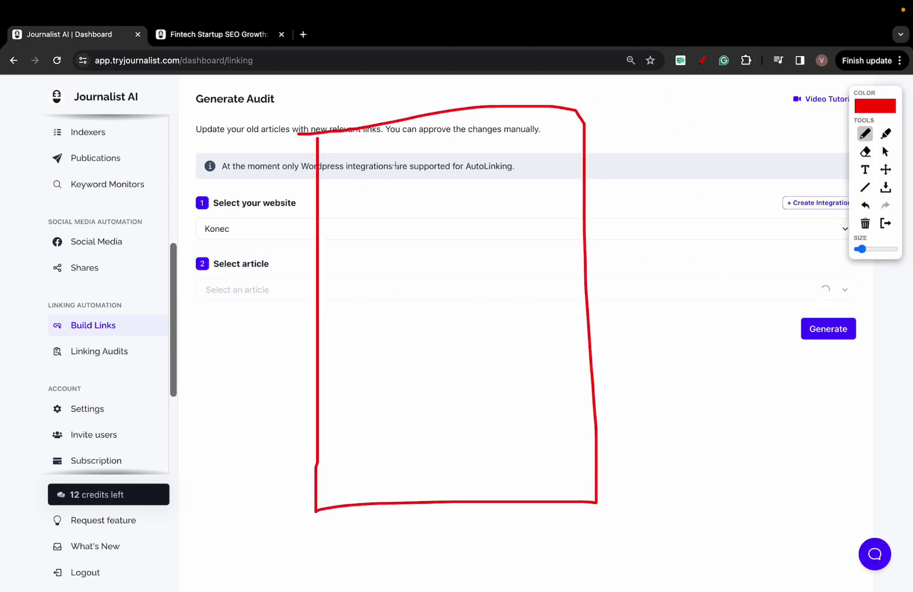
{"action": "left_click_drag", "start_coordinate": [609, 115], "coordinate": [604, 527]}
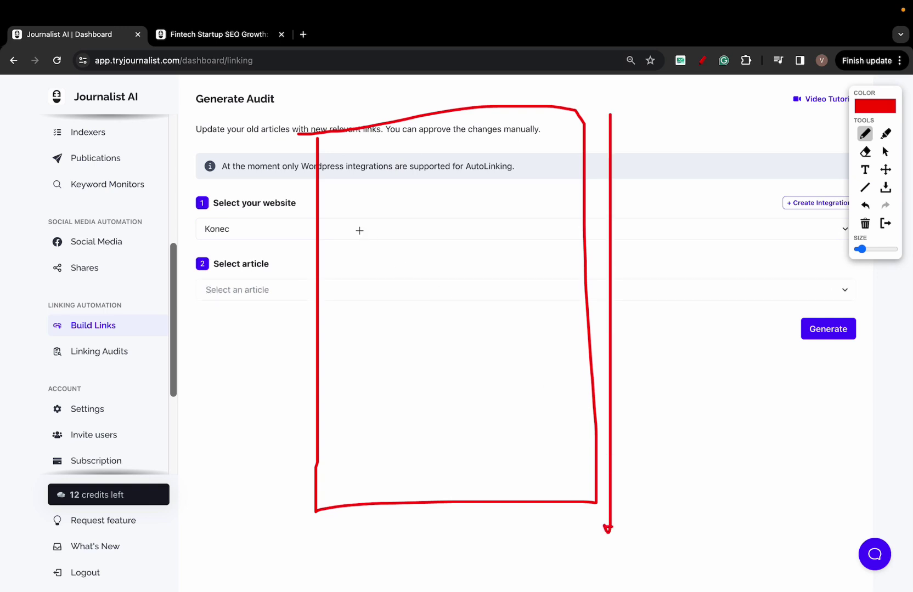
{"action": "left_click_drag", "start_coordinate": [448, 502], "coordinate": [473, 503]}
{"action": "left_click_drag", "start_coordinate": [456, 349], "coordinate": [732, 266]}
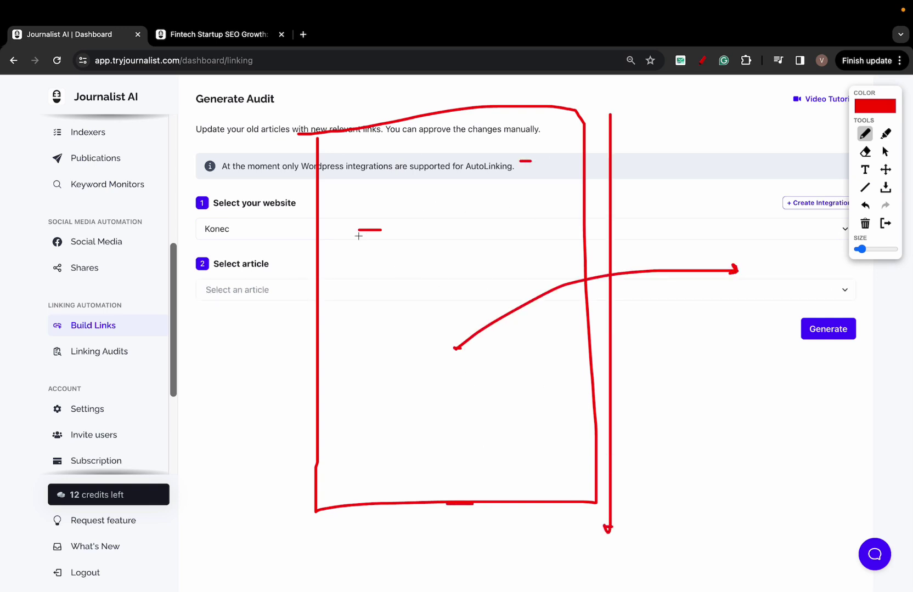
{"action": "mouse_move", "coordinate": [362, 231]}
{"action": "left_mouse_down"}
{"action": "mouse_move", "coordinate": [258, 192]}
{"action": "mouse_move", "coordinate": [218, 192]}
{"action": "left_mouse_up"}
{"action": "left_click_drag", "start_coordinate": [153, 210], "coordinate": [164, 199]}
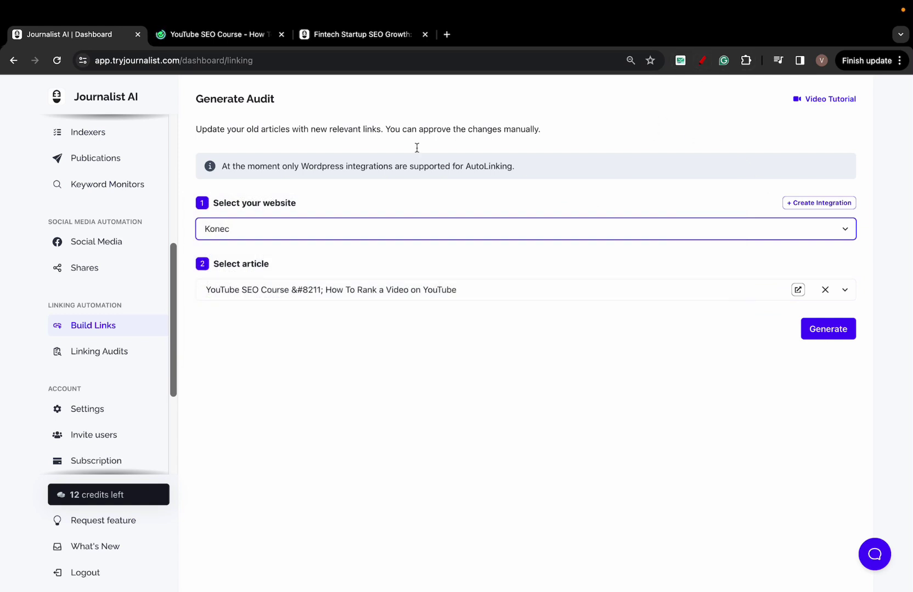
Step: Close the YouTube SEO Course browser tab and take focus off the website selection
{"action": "left_click", "coordinate": [282, 34]}
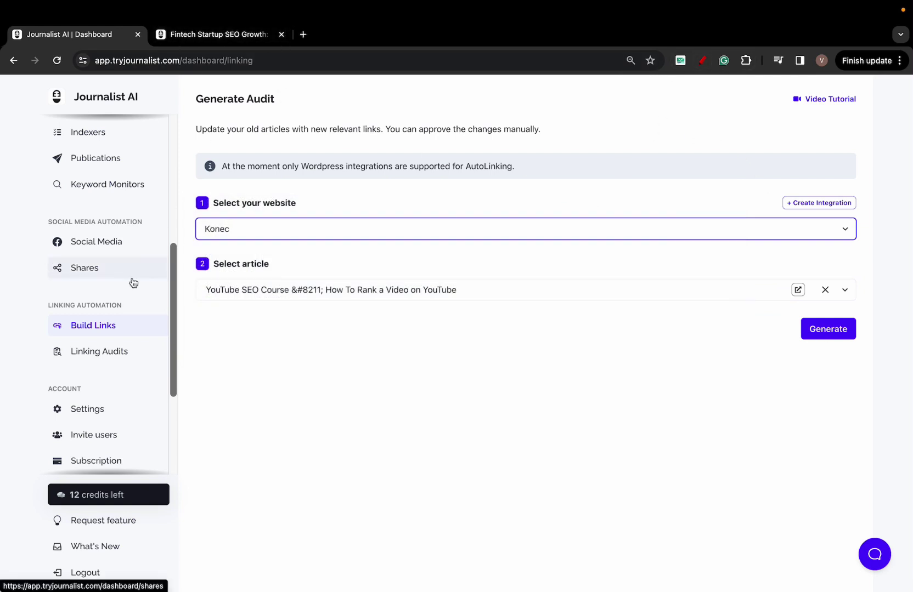
{"action": "left_click", "coordinate": [859, 120]}
{"action": "scroll", "coordinate": [161, 268], "scroll_direction": "up", "scroll_amount": 5}
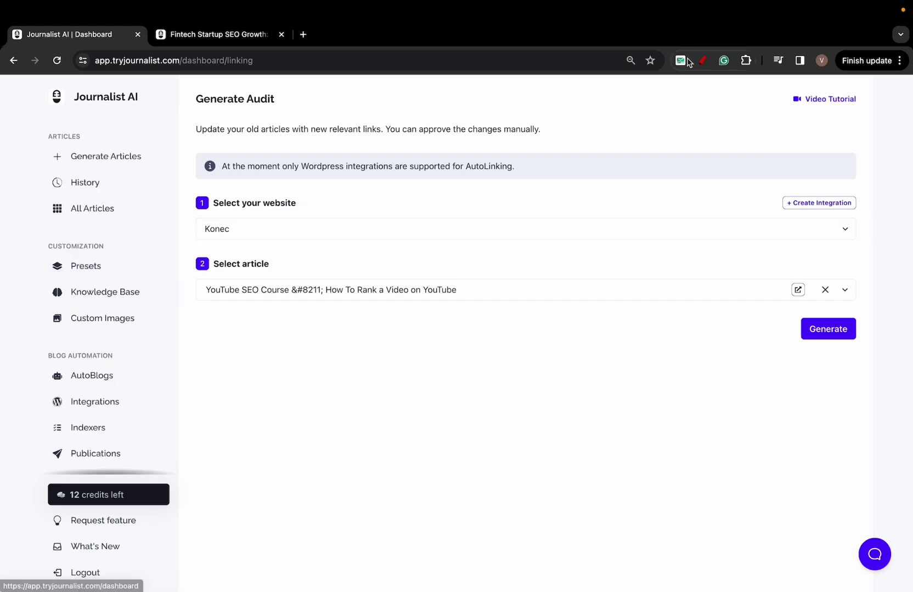
{"action": "key", "text": "alt+shift+d"}
{"action": "left_click_drag", "start_coordinate": [30, 109], "coordinate": [209, 109]}
{"action": "left_click_drag", "start_coordinate": [101, 110], "coordinate": [519, 421]}
{"action": "left_click_drag", "start_coordinate": [550, 276], "coordinate": [746, 501]}
{"action": "left_click_drag", "start_coordinate": [734, 364], "coordinate": [584, 230]}
{"action": "mouse_move", "coordinate": [160, 241]}
{"action": "left_mouse_down"}
{"action": "mouse_move", "coordinate": [159, 337]}
{"action": "mouse_move", "coordinate": [191, 336]}
{"action": "left_mouse_up"}
{"action": "left_click_drag", "start_coordinate": [282, 260], "coordinate": [307, 364]}
{"action": "mouse_move", "coordinate": [361, 346]}
{"action": "left_mouse_down"}
{"action": "mouse_move", "coordinate": [384, 226]}
{"action": "mouse_move", "coordinate": [376, 272]}
{"action": "mouse_move", "coordinate": [475, 263]}
{"action": "mouse_move", "coordinate": [444, 384]}
{"action": "left_mouse_up"}
{"action": "left_click_drag", "start_coordinate": [420, 385], "coordinate": [463, 387]}
{"action": "mouse_move", "coordinate": [844, 327]}
{"action": "left_mouse_down"}
{"action": "mouse_move", "coordinate": [783, 415]}
{"action": "mouse_move", "coordinate": [760, 419]}
{"action": "left_mouse_up"}
{"action": "mouse_move", "coordinate": [858, 471]}
{"action": "left_mouse_down"}
{"action": "mouse_move", "coordinate": [720, 491]}
{"action": "mouse_move", "coordinate": [795, 88]}
{"action": "mouse_move", "coordinate": [131, 197]}
{"action": "left_mouse_up"}
{"action": "left_click_drag", "start_coordinate": [232, 133], "coordinate": [686, 208]}
{"action": "left_click_drag", "start_coordinate": [50, 386], "coordinate": [118, 386]}
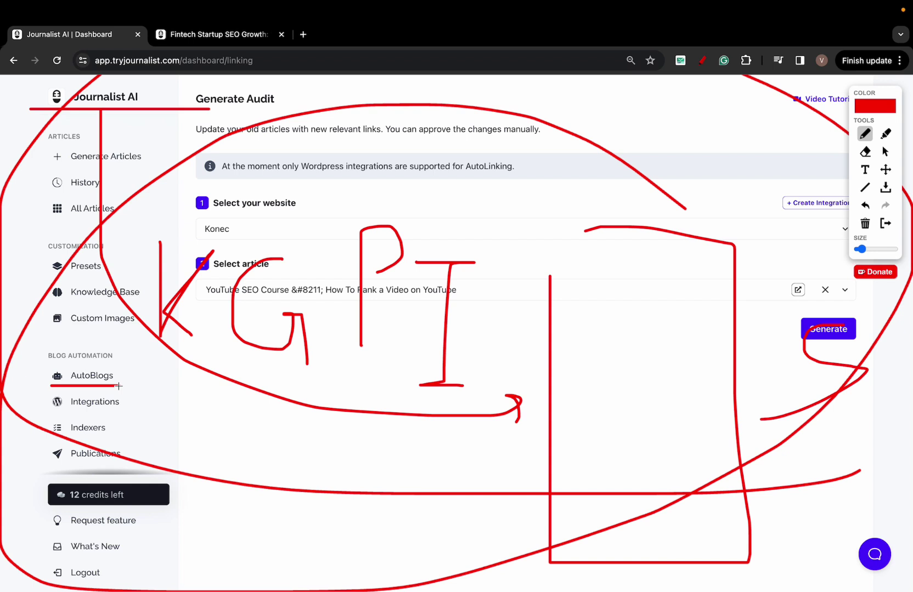
{"action": "left_click", "coordinate": [885, 223]}
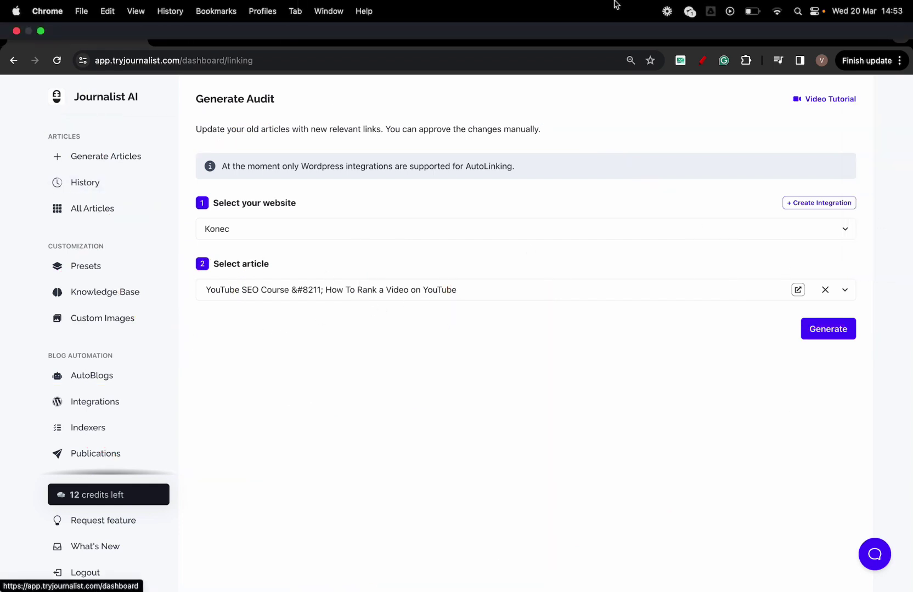